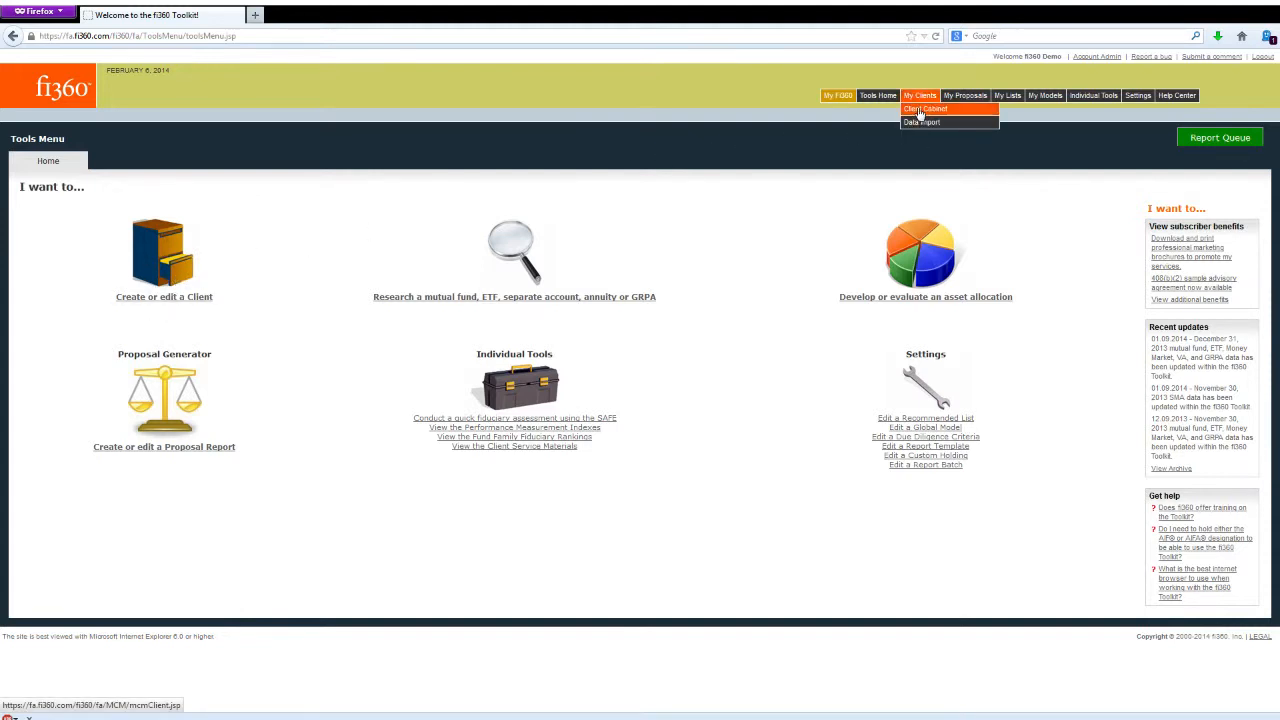
# - Open the client cabinet and look at the new-client form, closing it without creating a client
pyautogui.moveTo(1138, 97)
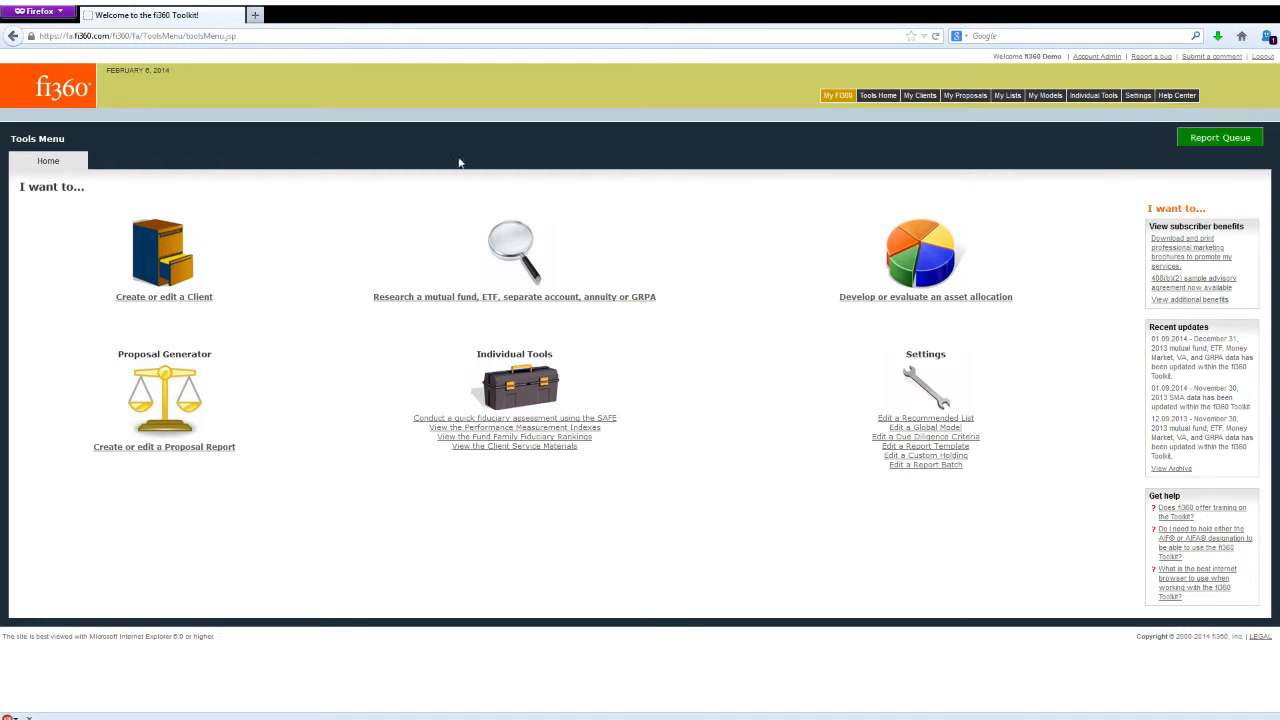
pyautogui.click(168, 289)
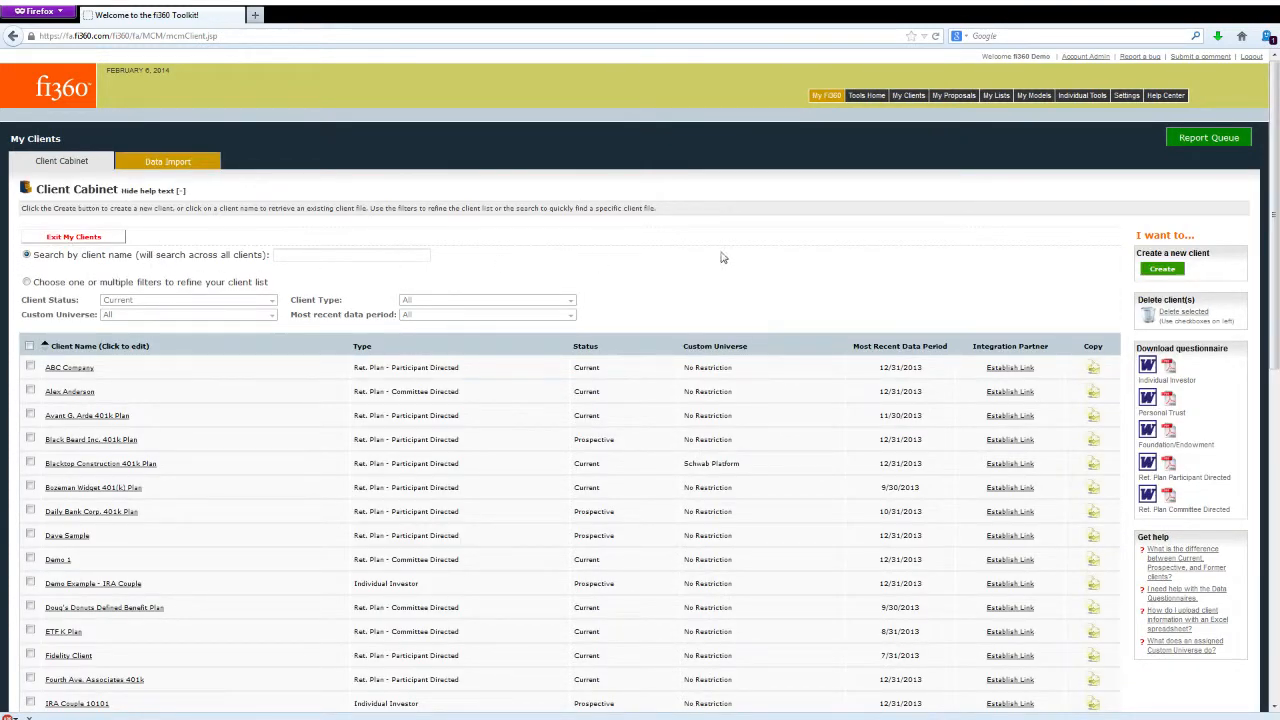
pyautogui.click(1162, 271)
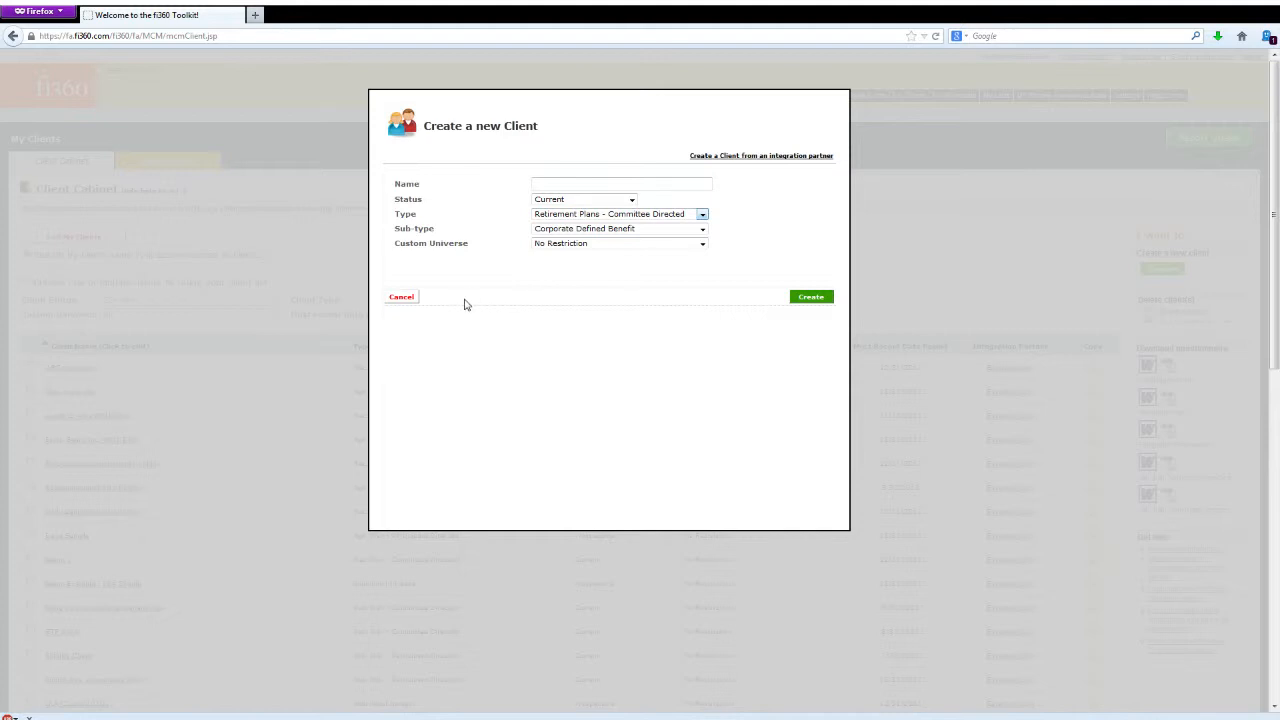
pyautogui.click(403, 298)
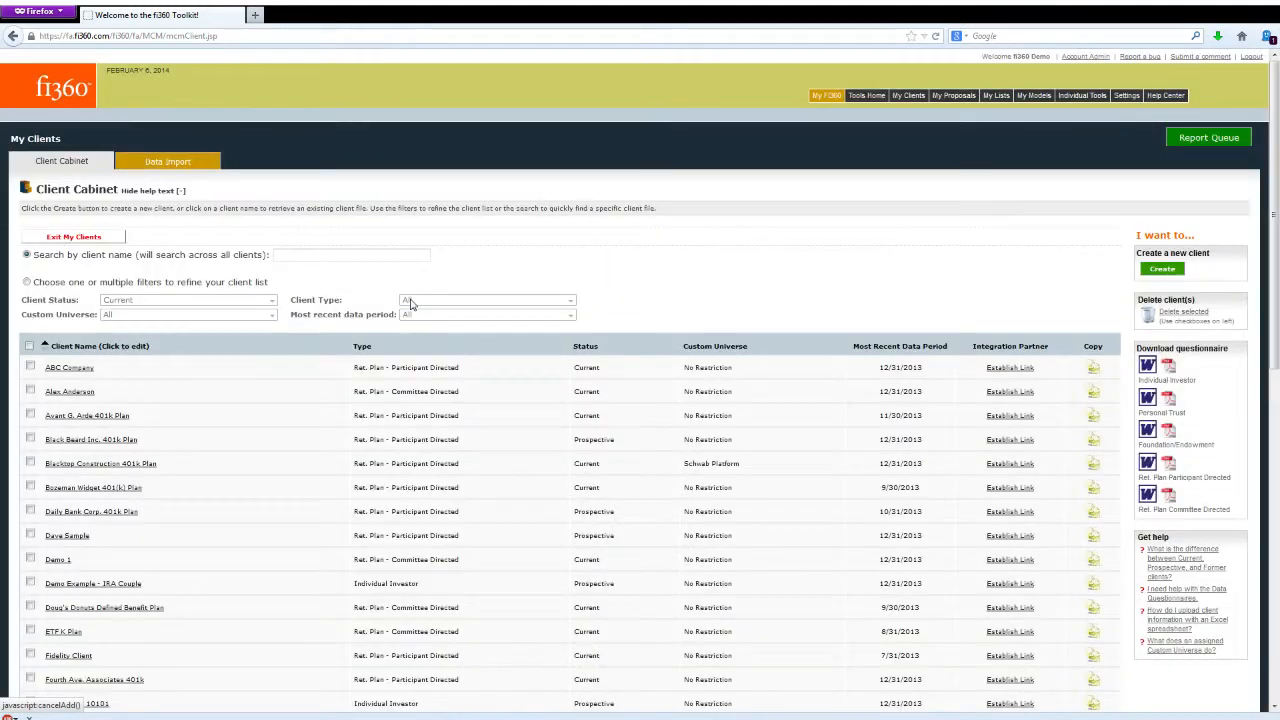
# - Open the Investment Policy Statement for ABC Company's December 31, 2013 data period
pyautogui.click(85, 369)
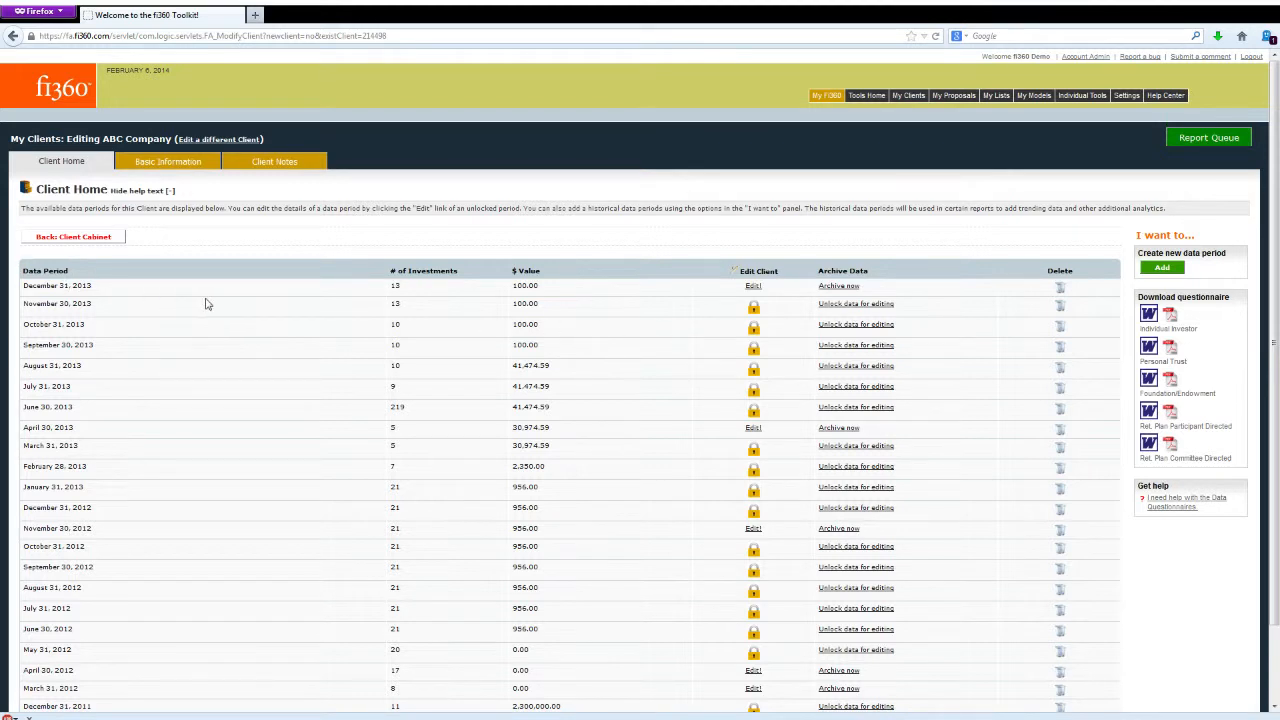
pyautogui.click(753, 287)
pyautogui.click(753, 287)
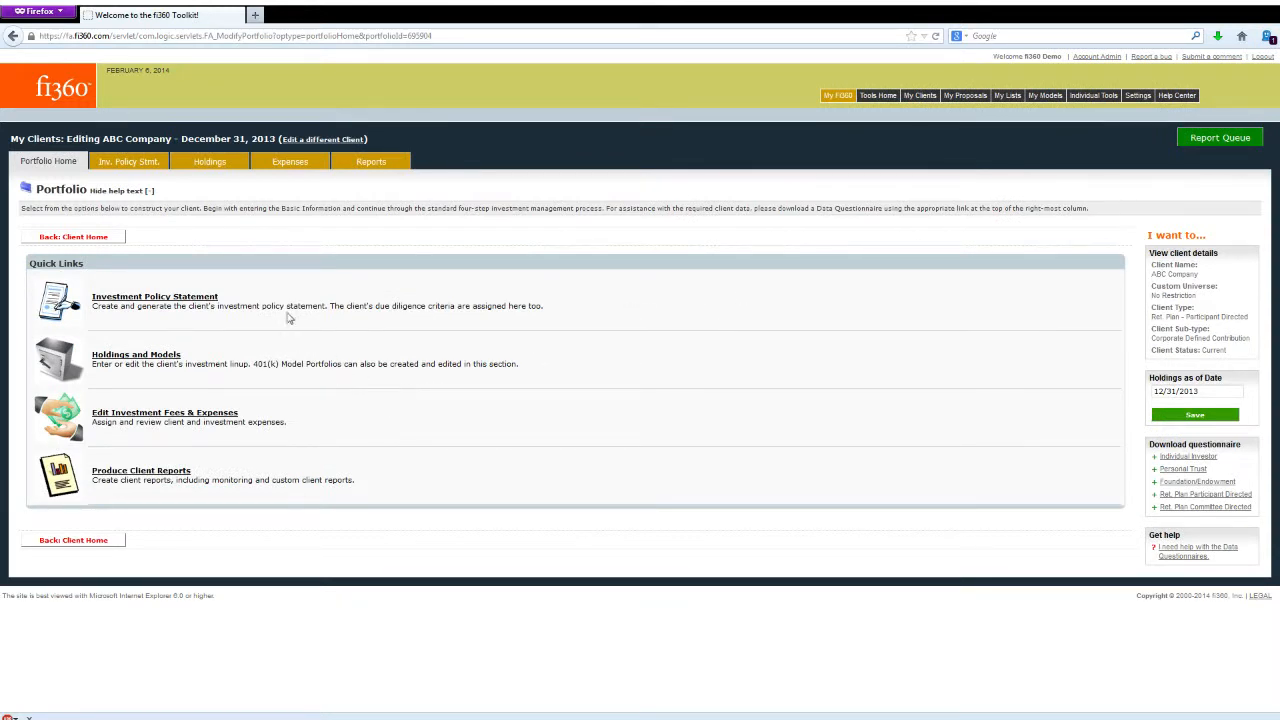
pyautogui.click(194, 304)
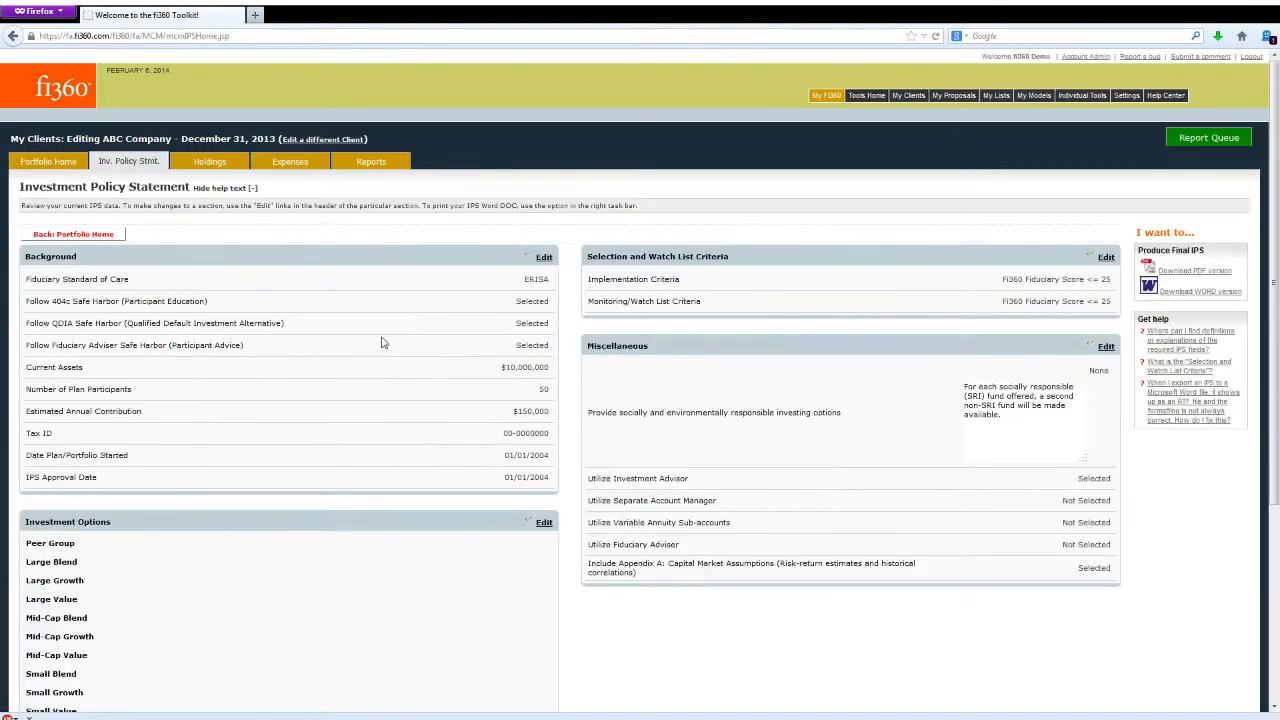
# - Review the statement's Background section, including its three safe harbor options and its editable fields, without changing anything
pyautogui.scroll(-2, 468, 364)
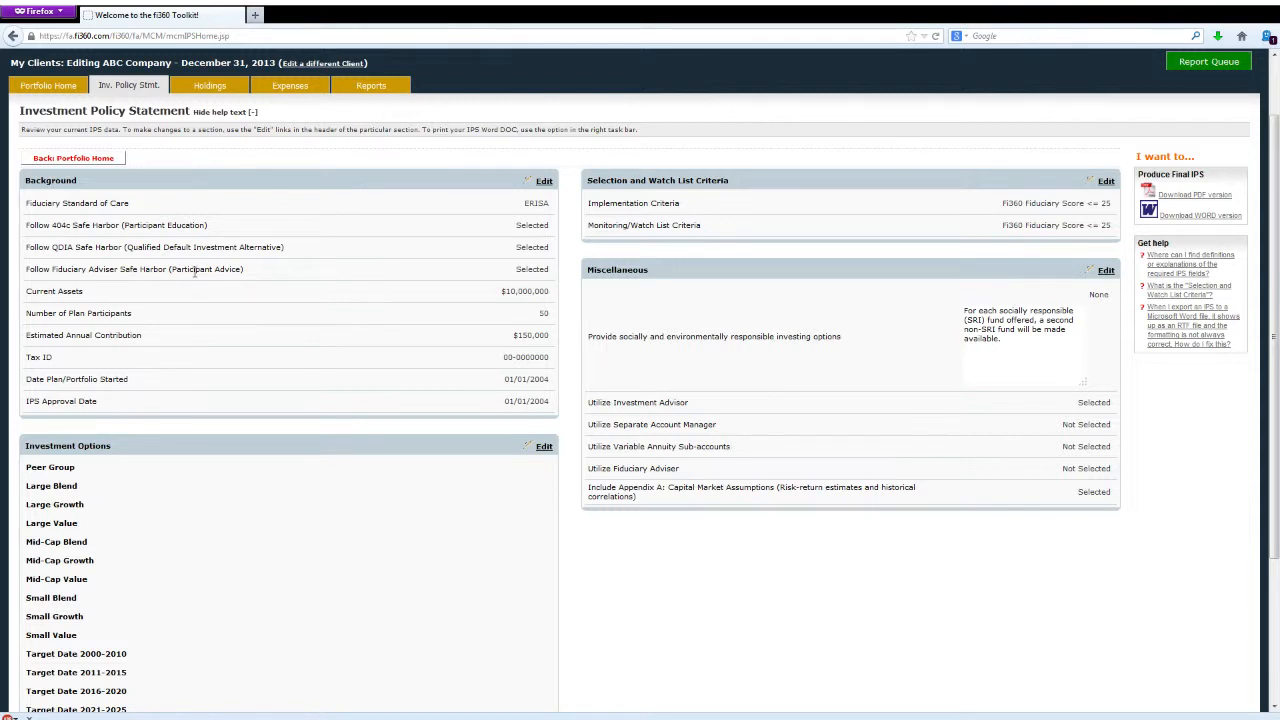
pyautogui.moveTo(53, 225); pyautogui.dragTo(128, 270)
pyautogui.click(98, 228)
pyautogui.click(109, 254)
pyautogui.click(130, 270)
pyautogui.click(544, 183)
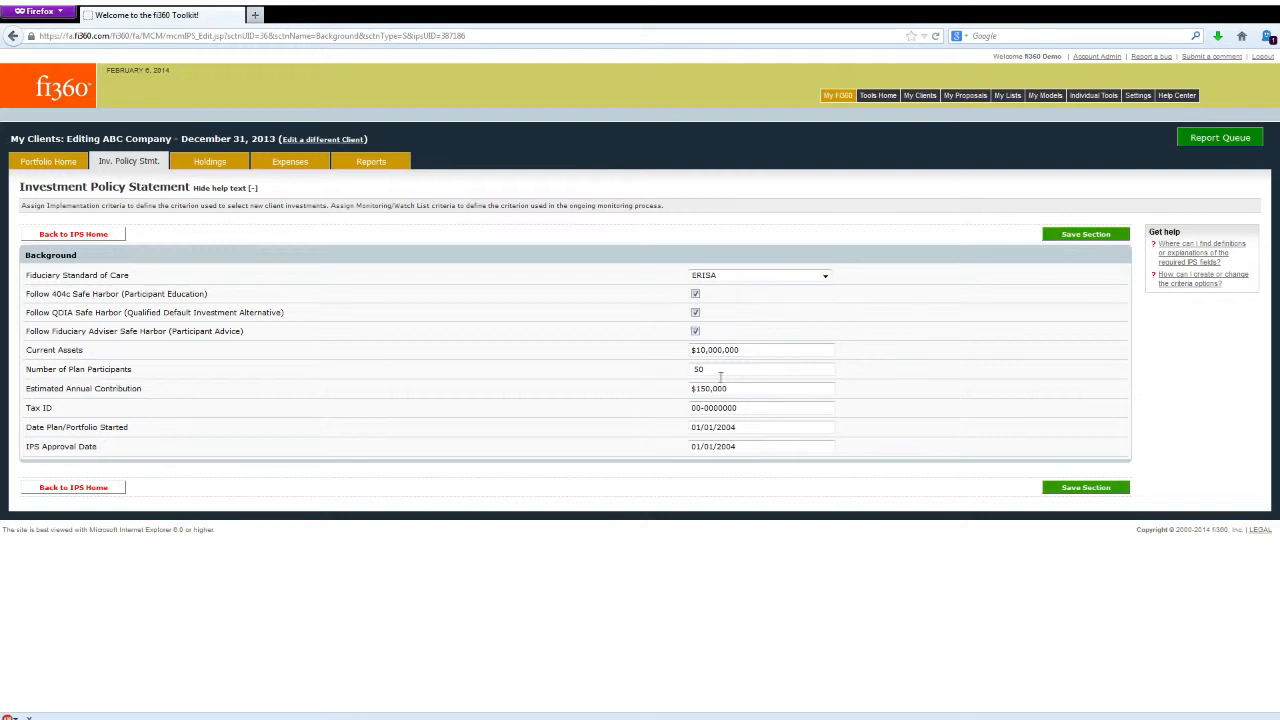
pyautogui.click(78, 239)
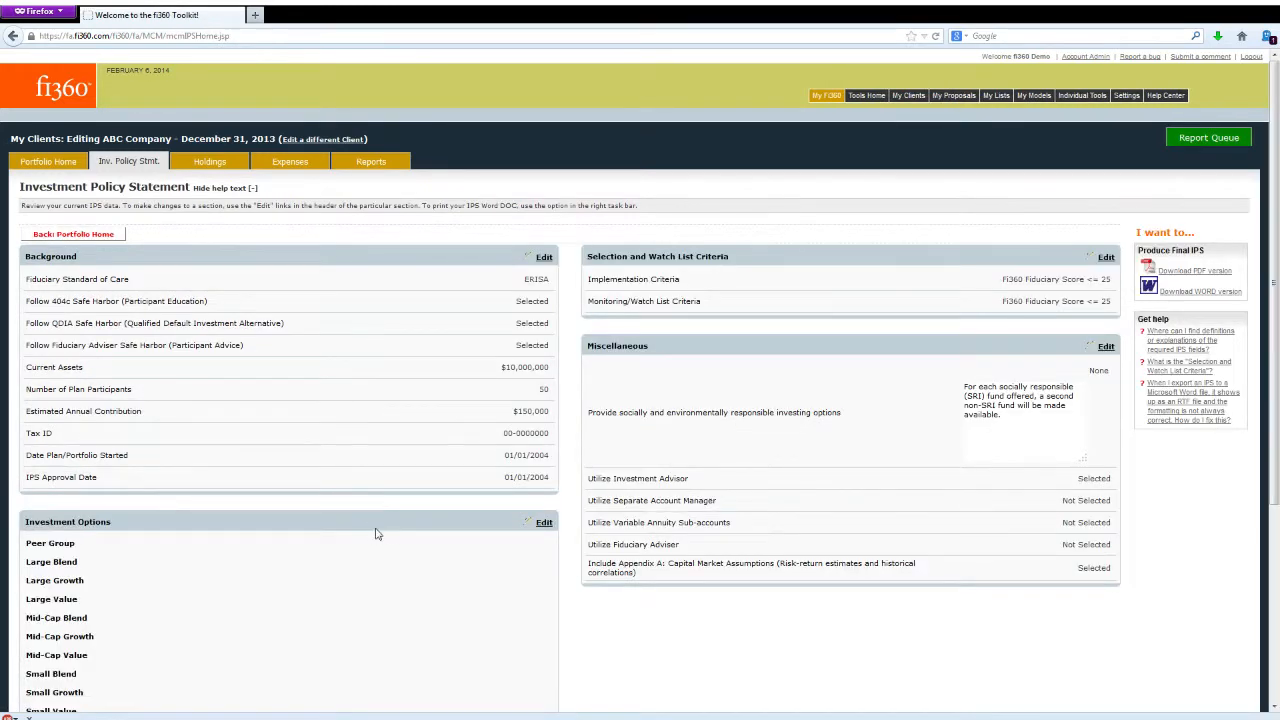
# - Examine the peer group editor for the statement's Investment Options and return to the statement overview
pyautogui.scroll(-4, 374, 611)
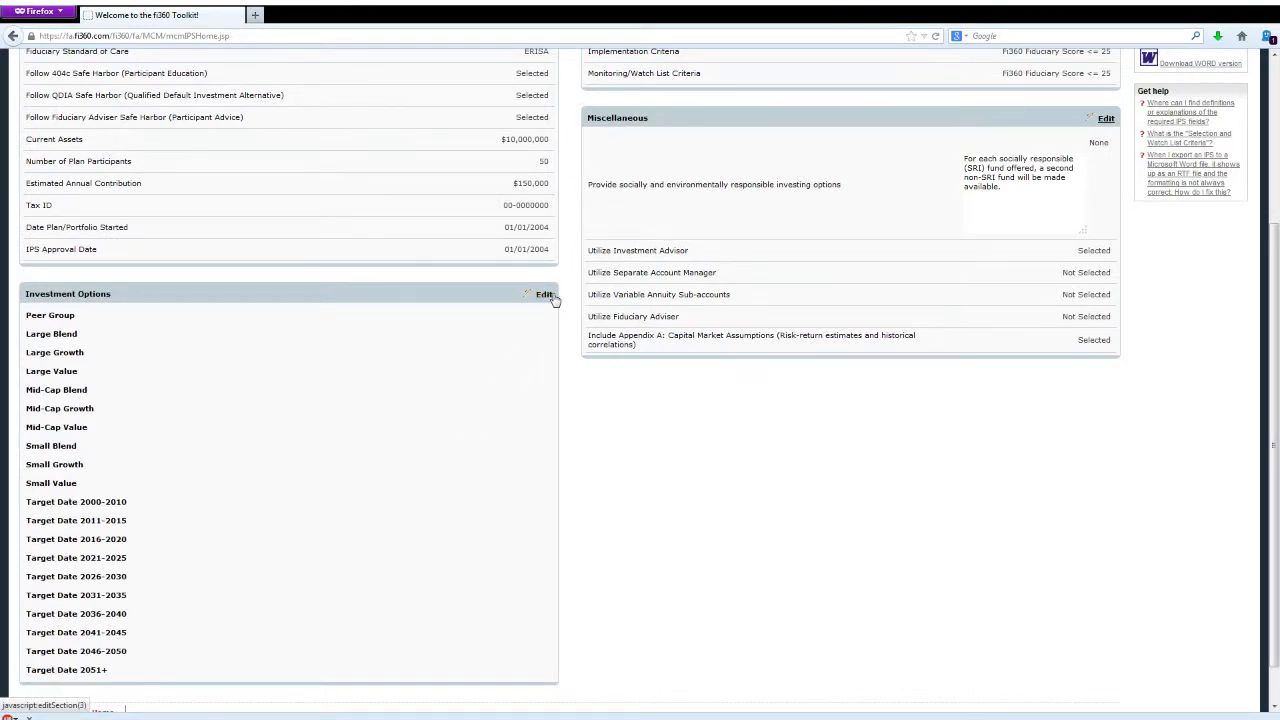
pyautogui.click(545, 295)
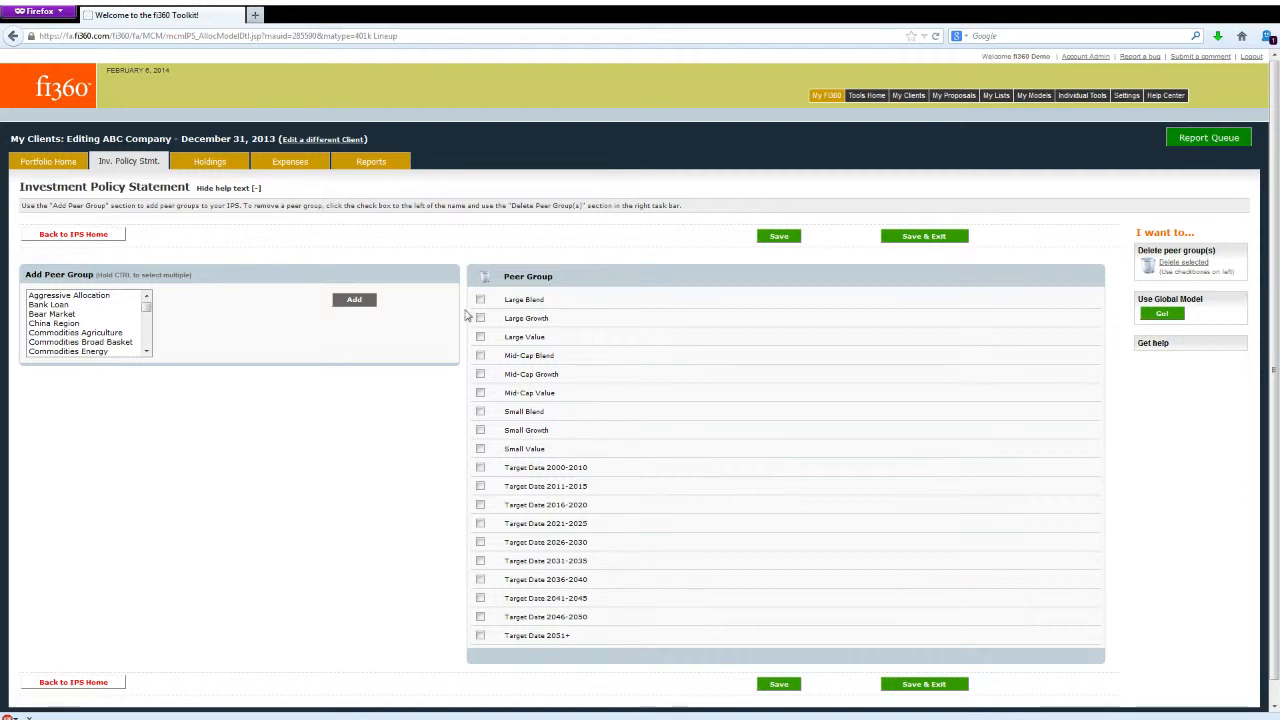
pyautogui.click(73, 237)
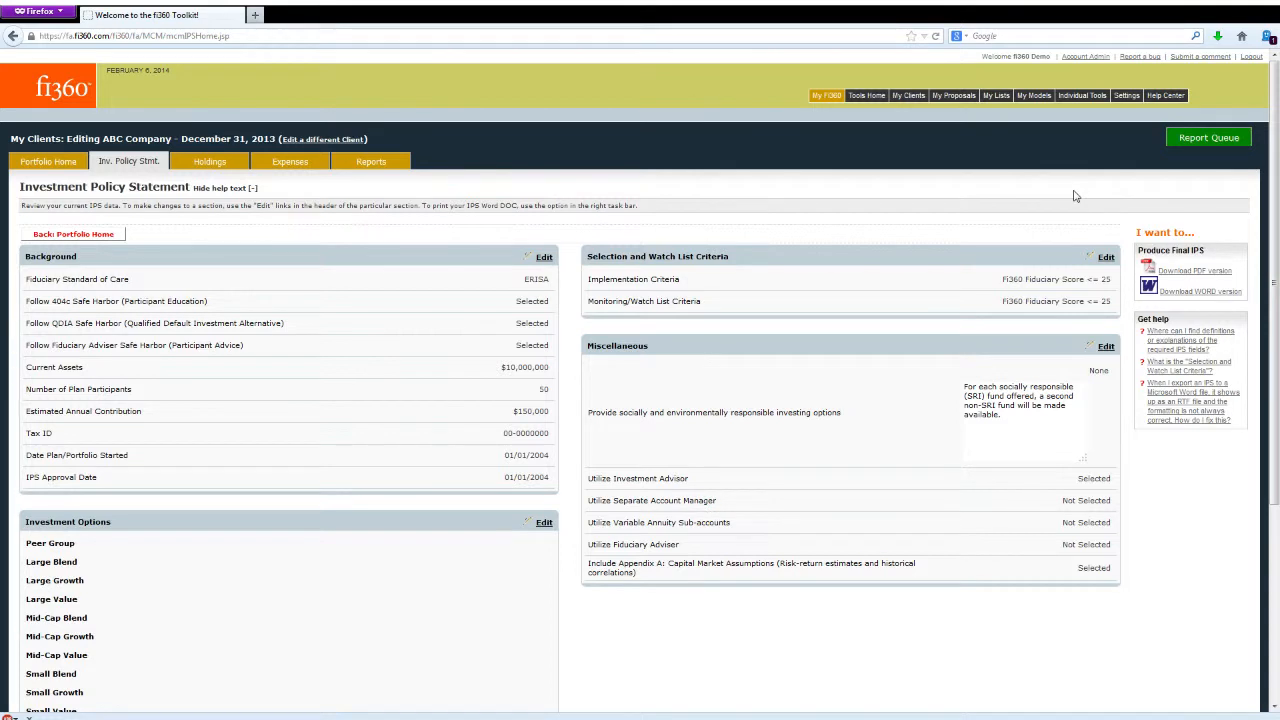
# - Examine the Factors and thresholds of the Fi360 Fiduciary Score <= 50 criteria in the Due Diligence Criteria settings, then exit without saving
pyautogui.moveTo(1126, 98)
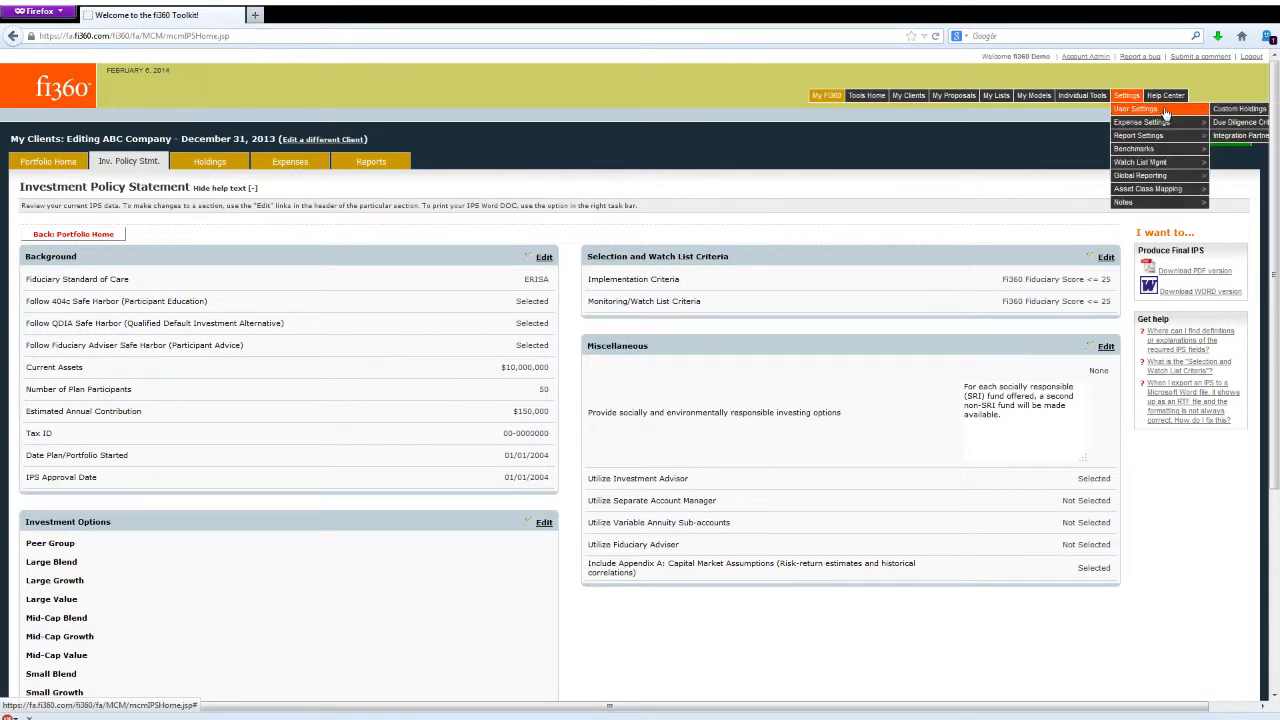
pyautogui.click(1227, 122)
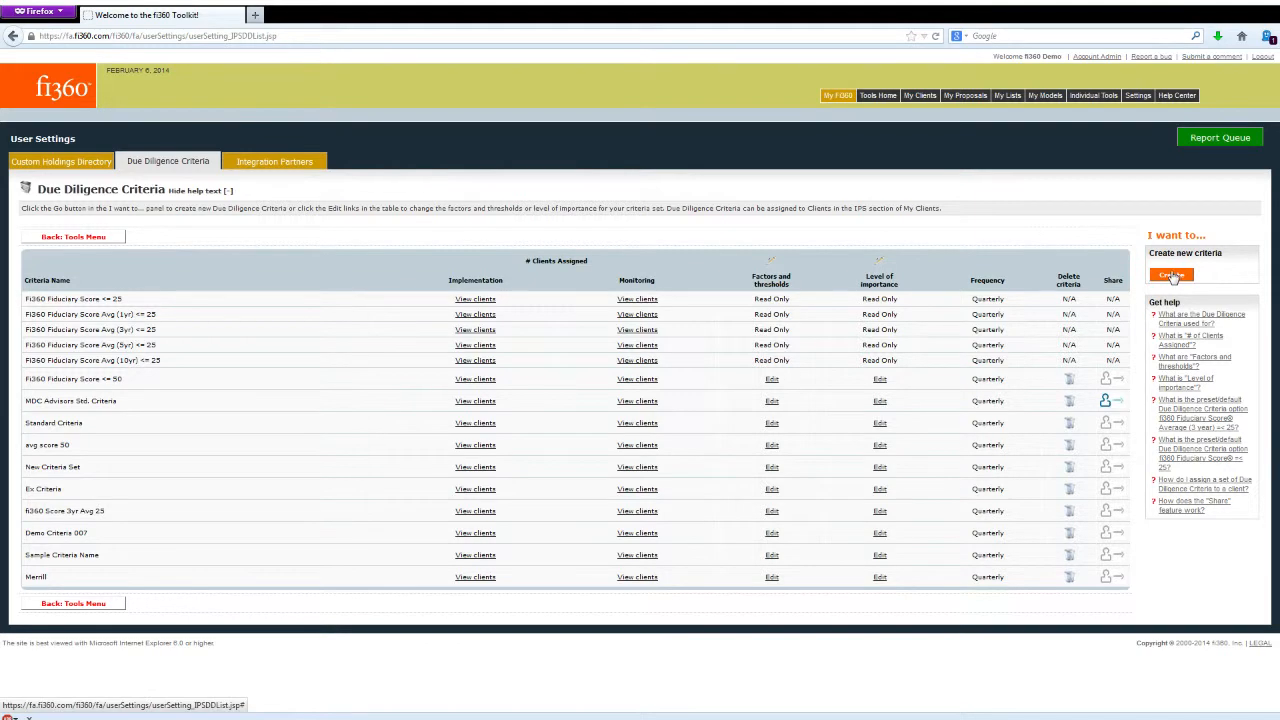
pyautogui.click(772, 380)
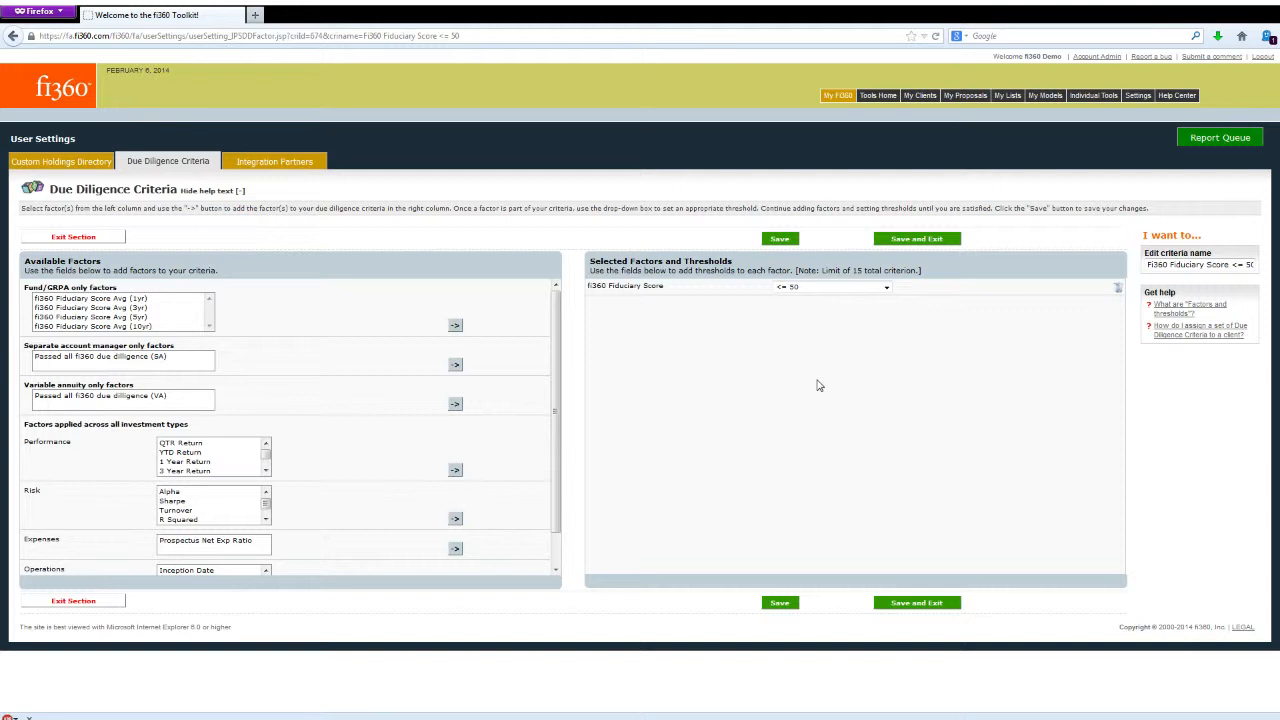
pyautogui.scroll(-1, 369, 455)
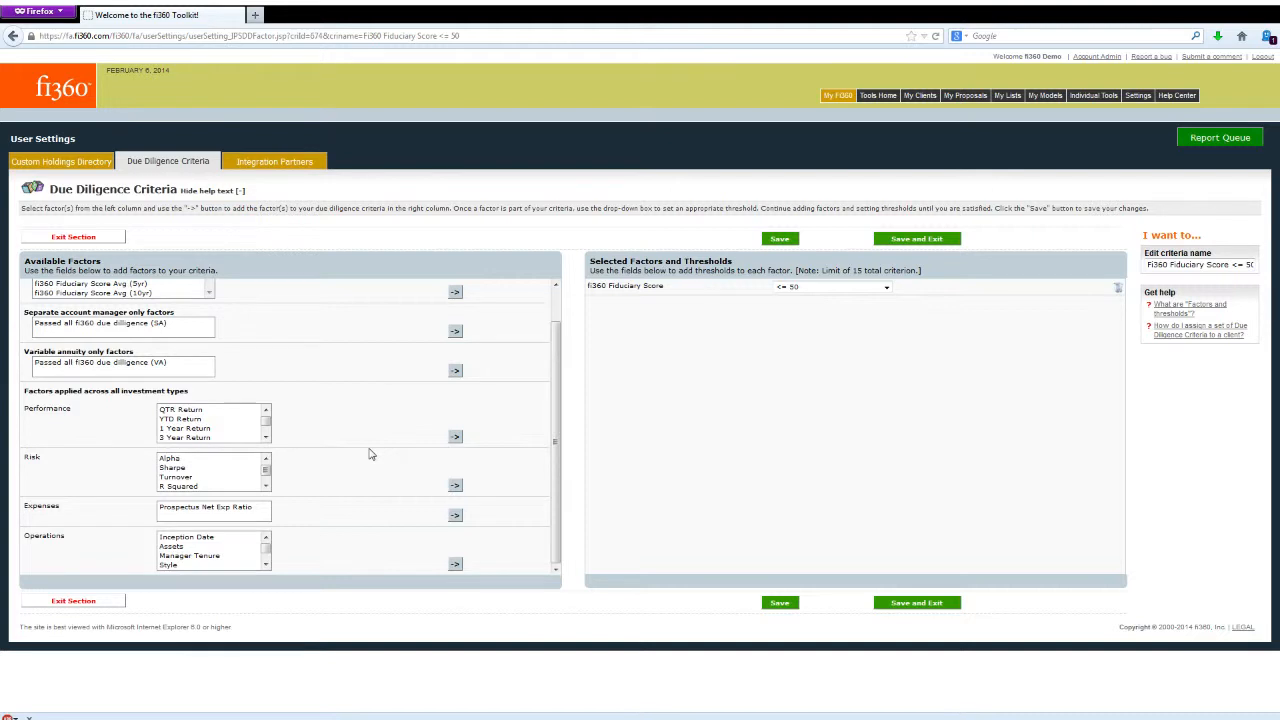
pyautogui.scroll(1, 369, 452)
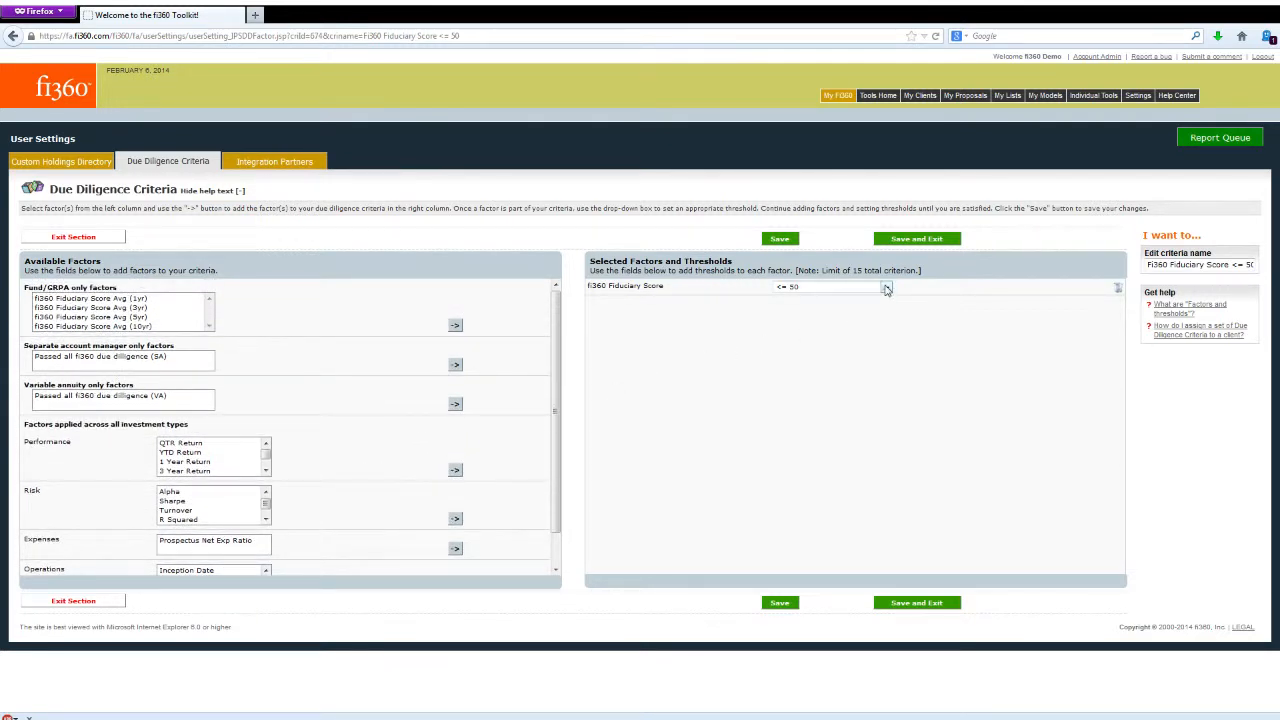
pyautogui.click(116, 241)
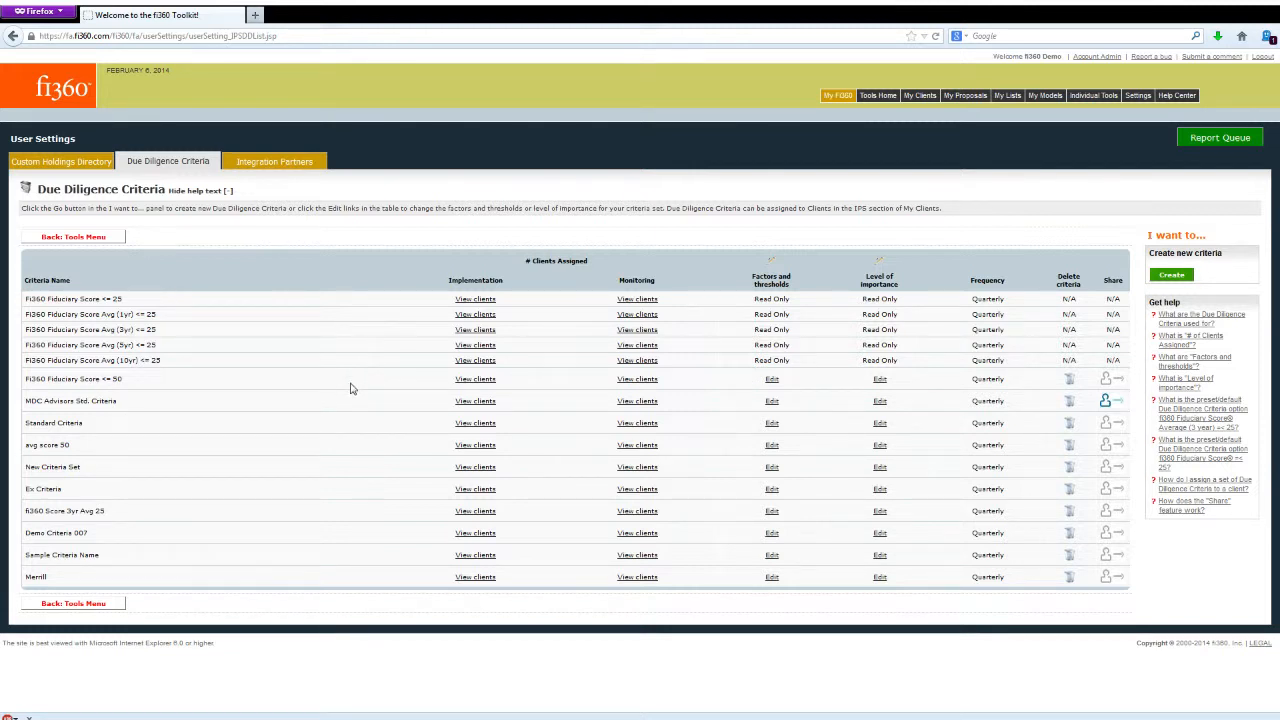
# - Return to the Investment Policy Statement of ABC Company's December 31, 2013 data period through the client cabinet
pyautogui.moveTo(920, 97)
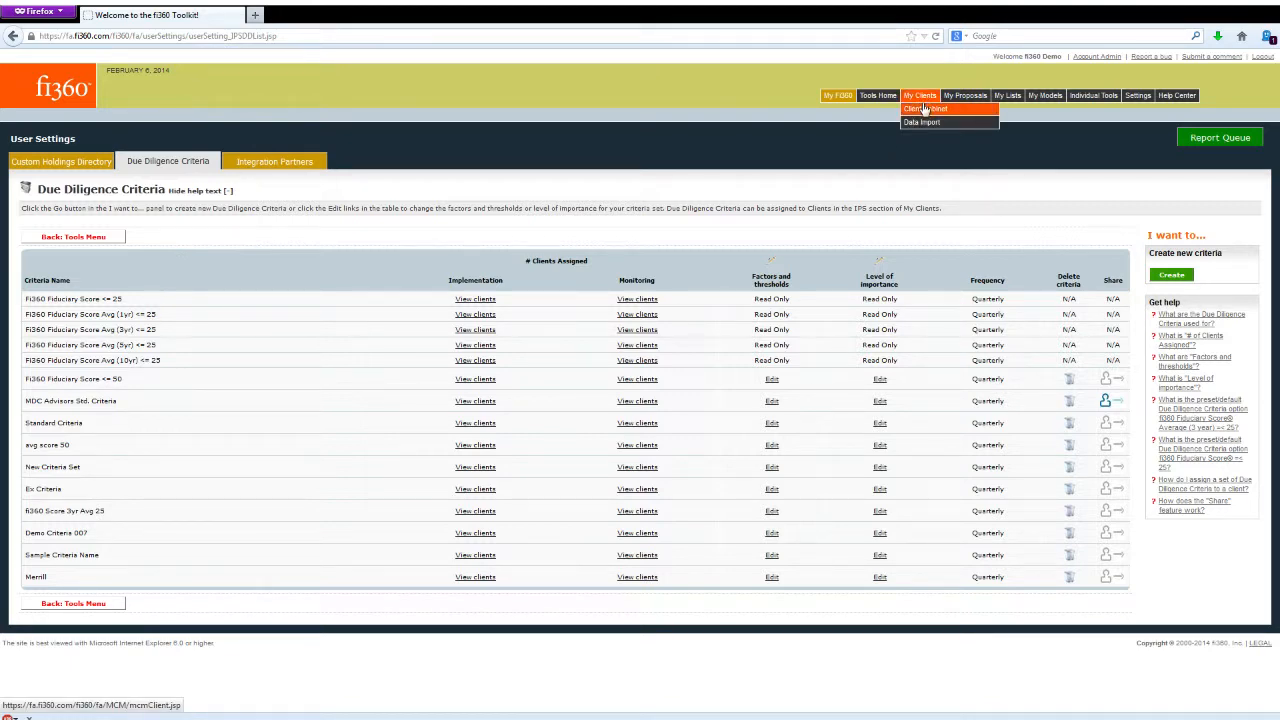
pyautogui.click(924, 108)
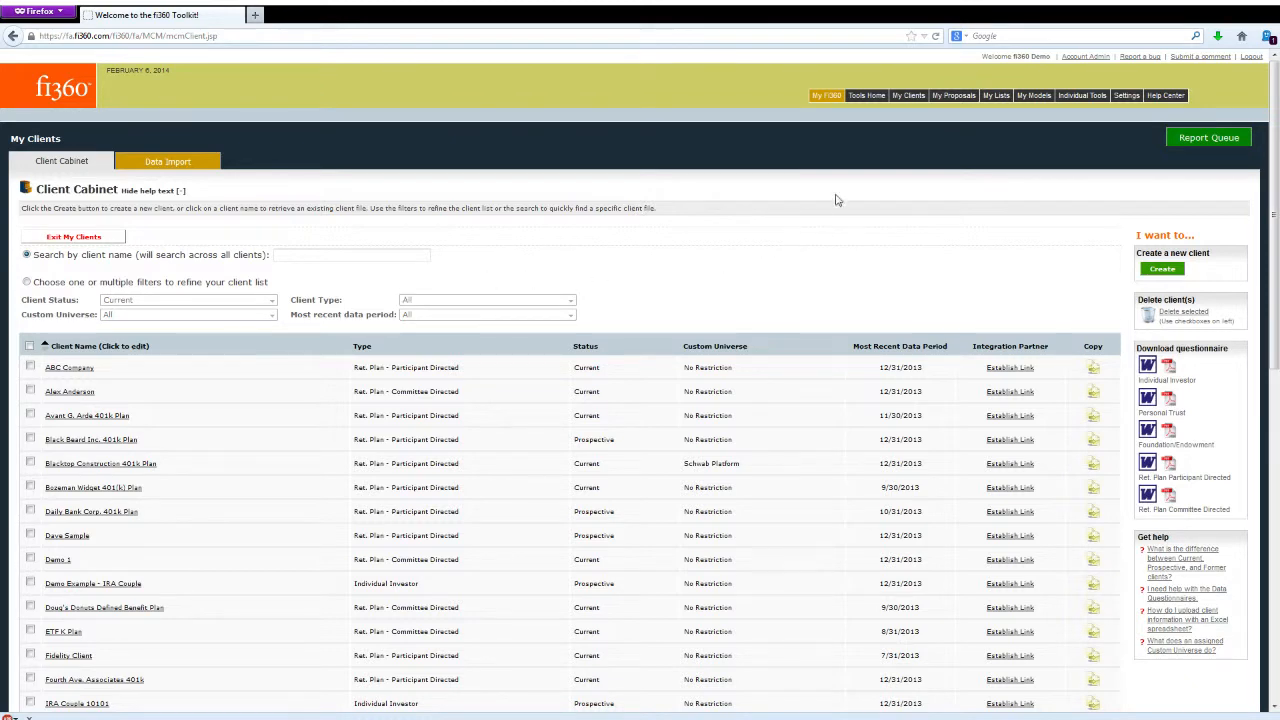
pyautogui.moveTo(905, 100)
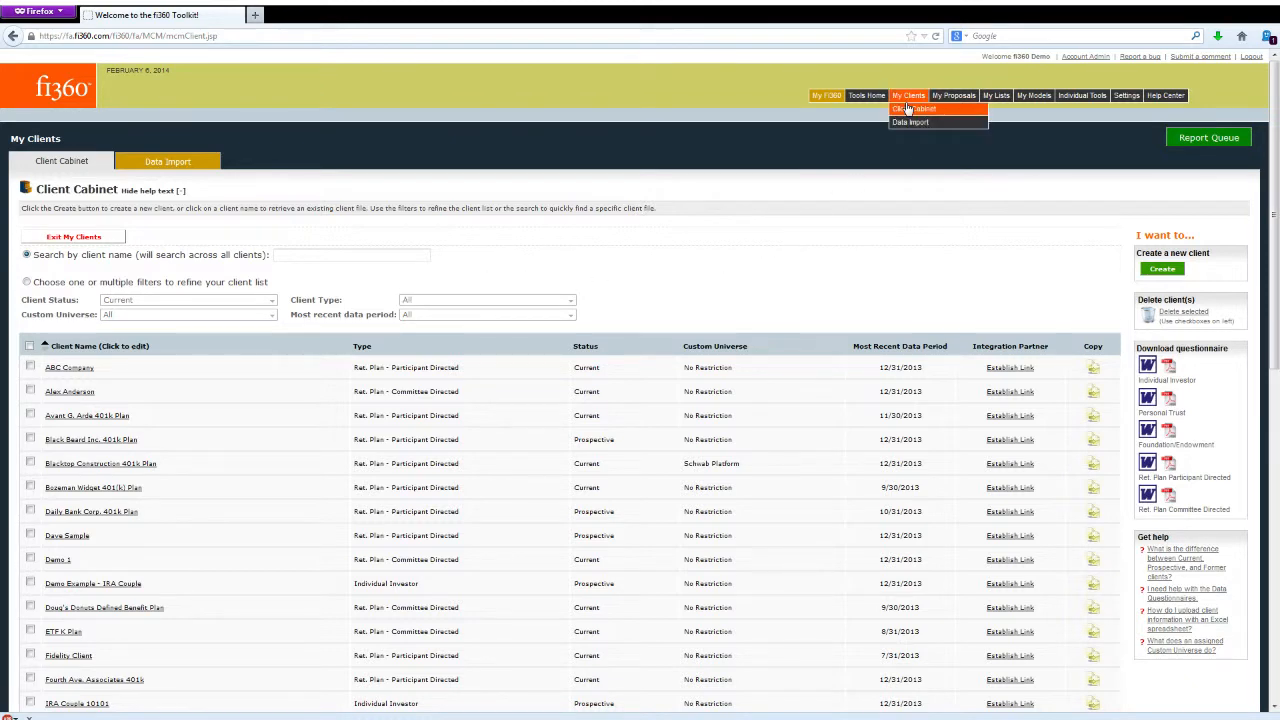
pyautogui.click(78, 371)
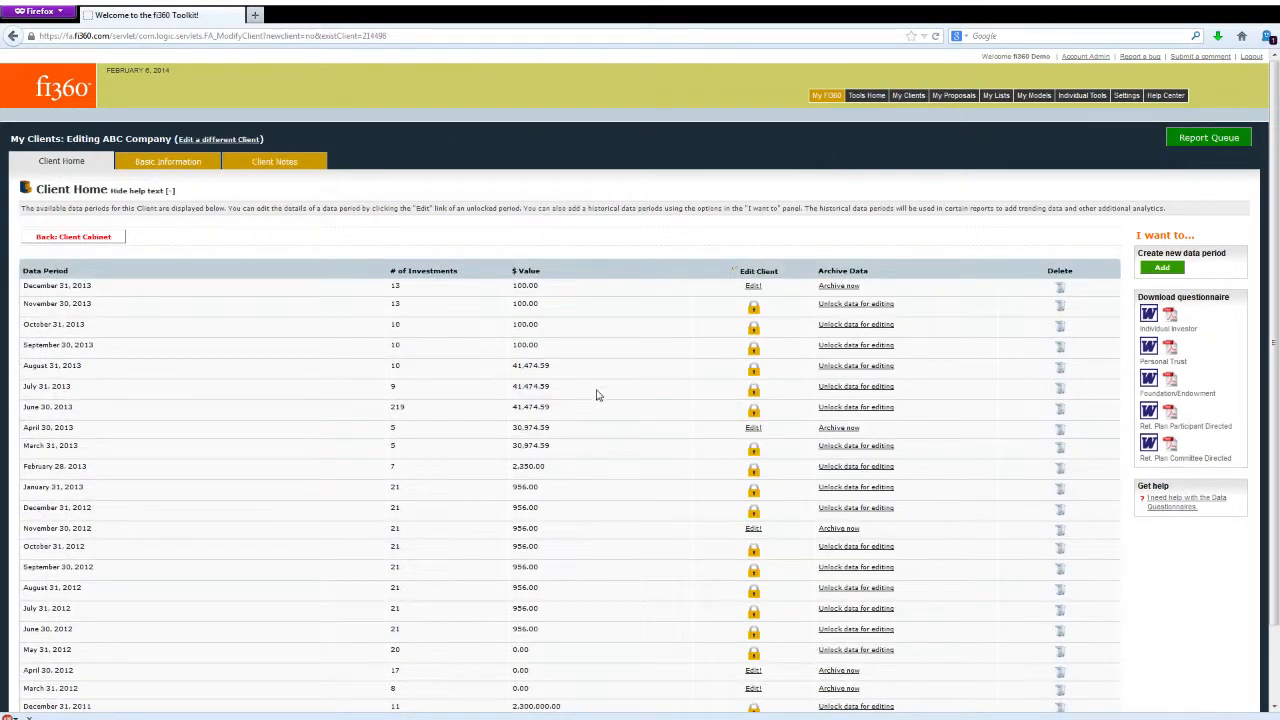
pyautogui.click(753, 293)
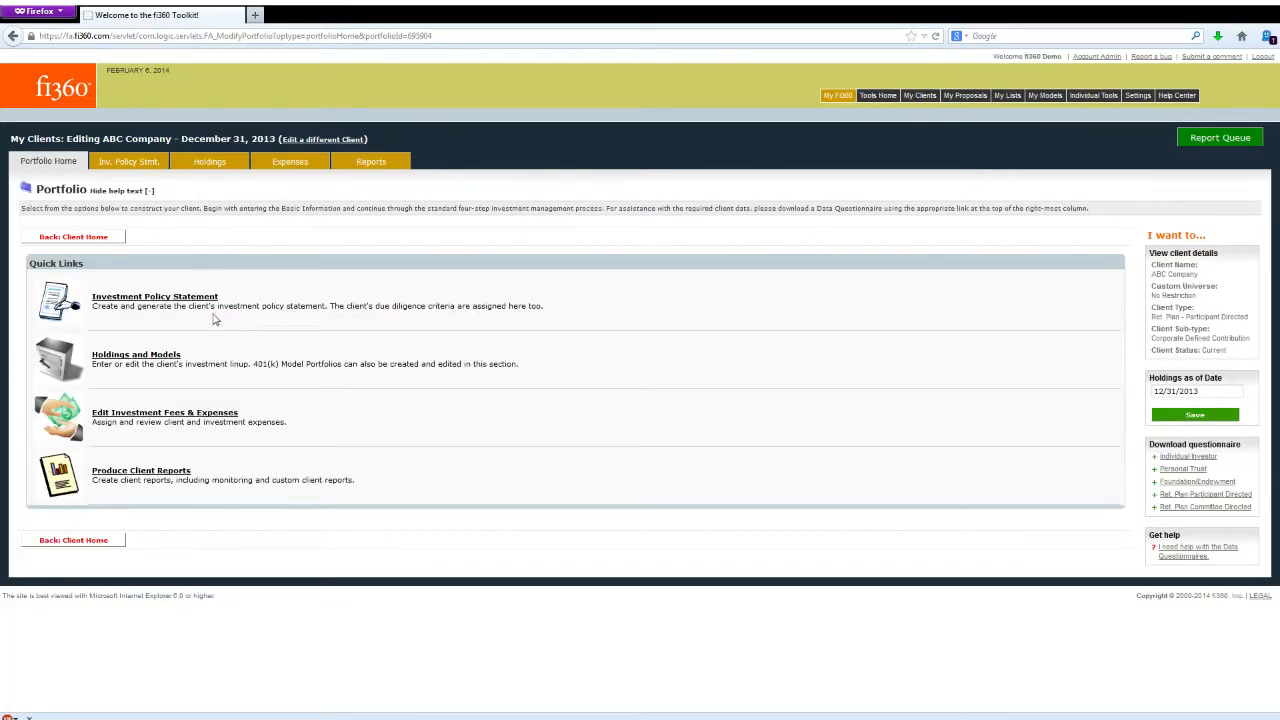
pyautogui.click(177, 304)
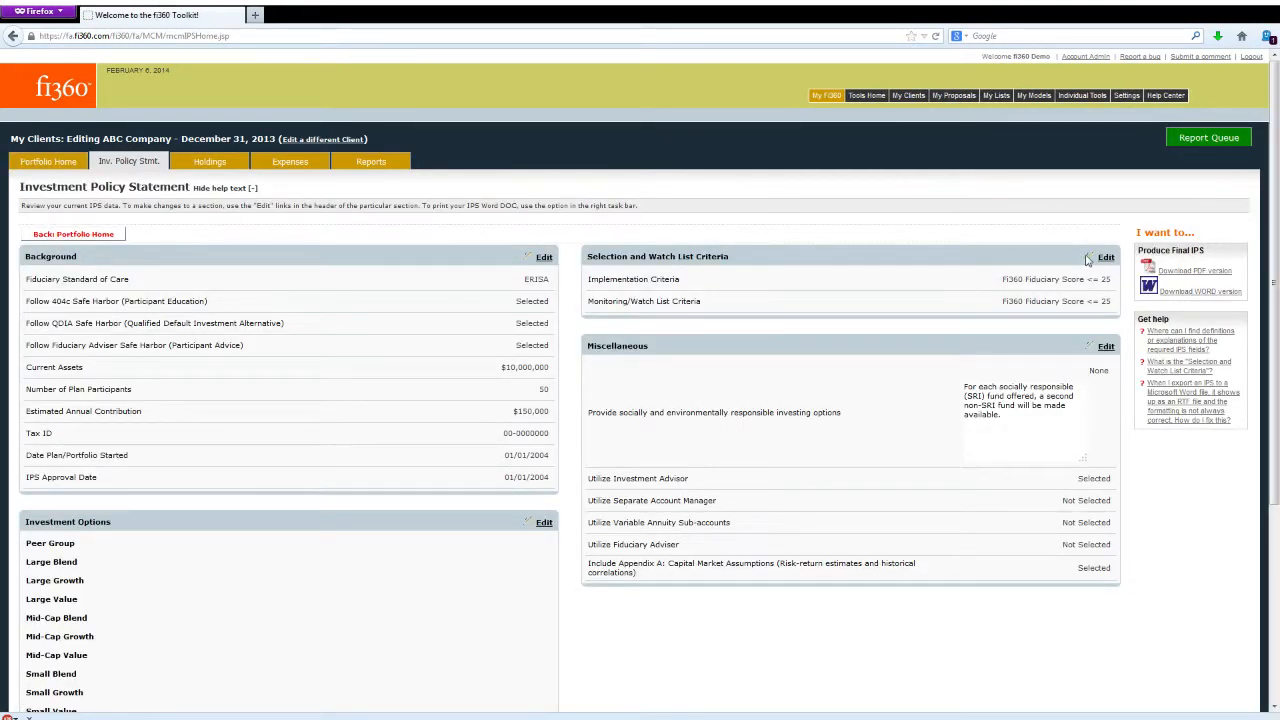
# - Set the Monitoring/Watch List Criteria to Fi360 Fiduciary Score <= 50 and save the section
pyautogui.click(1105, 257)
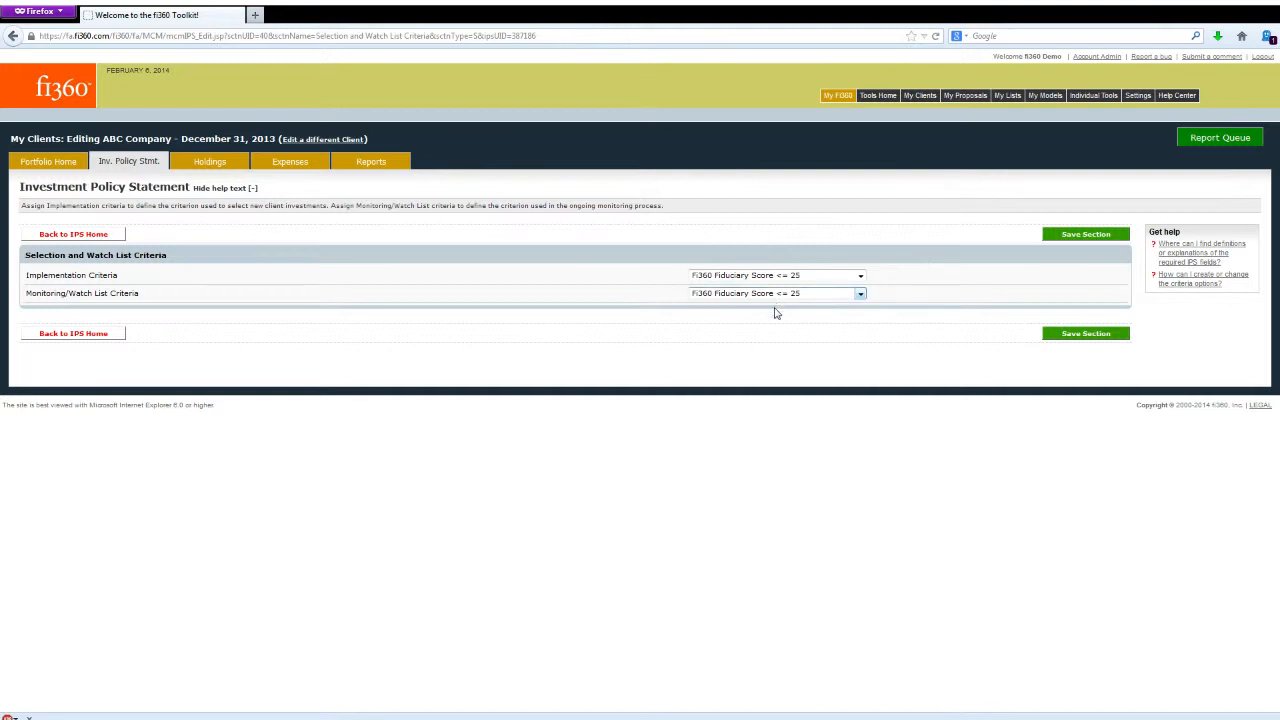
pyautogui.click(773, 382)
pyautogui.click(1063, 336)
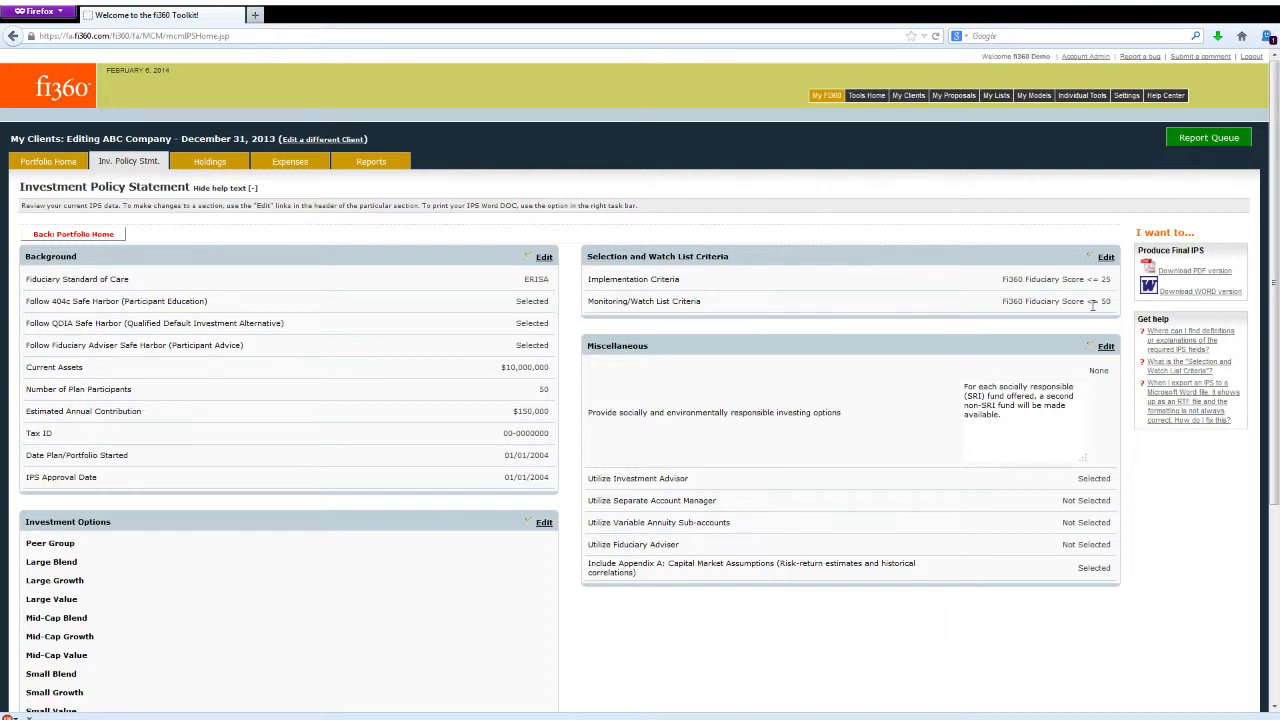
# - Generate the Word version of the final Investment Policy Statement and check it in the report queue
pyautogui.click(1196, 296)
pyautogui.click(1190, 145)
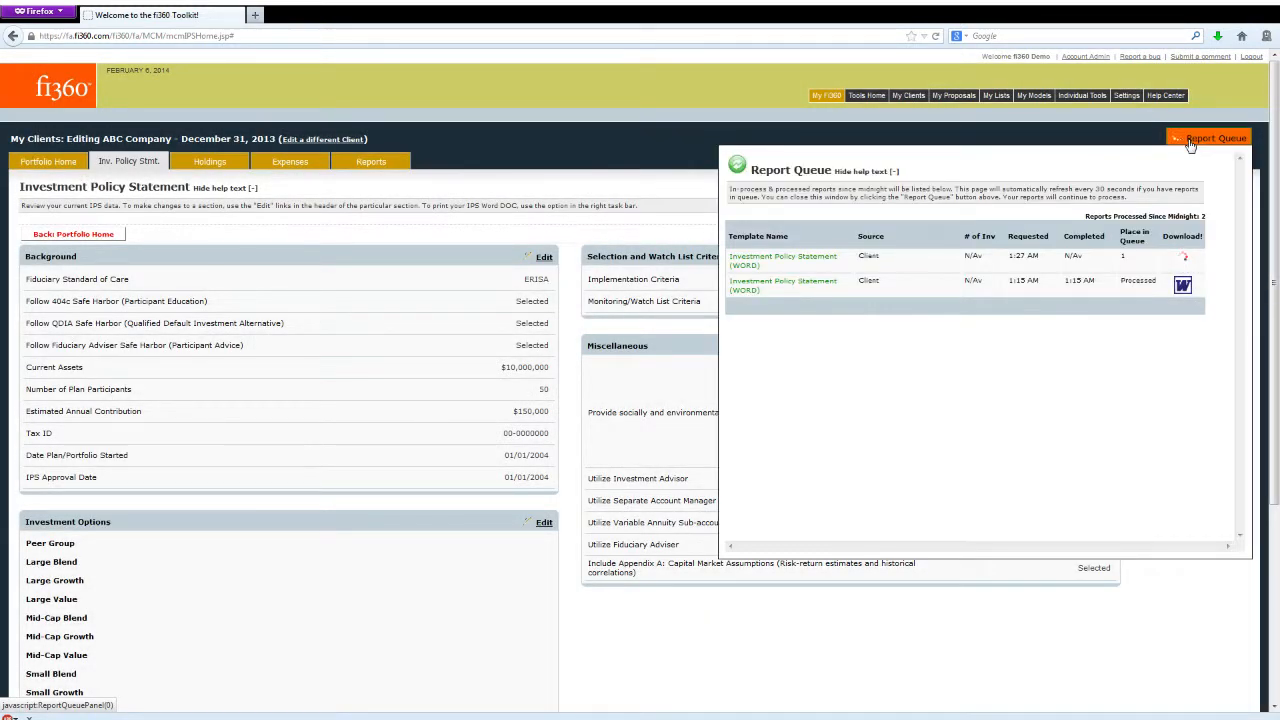
pyautogui.click(1190, 145)
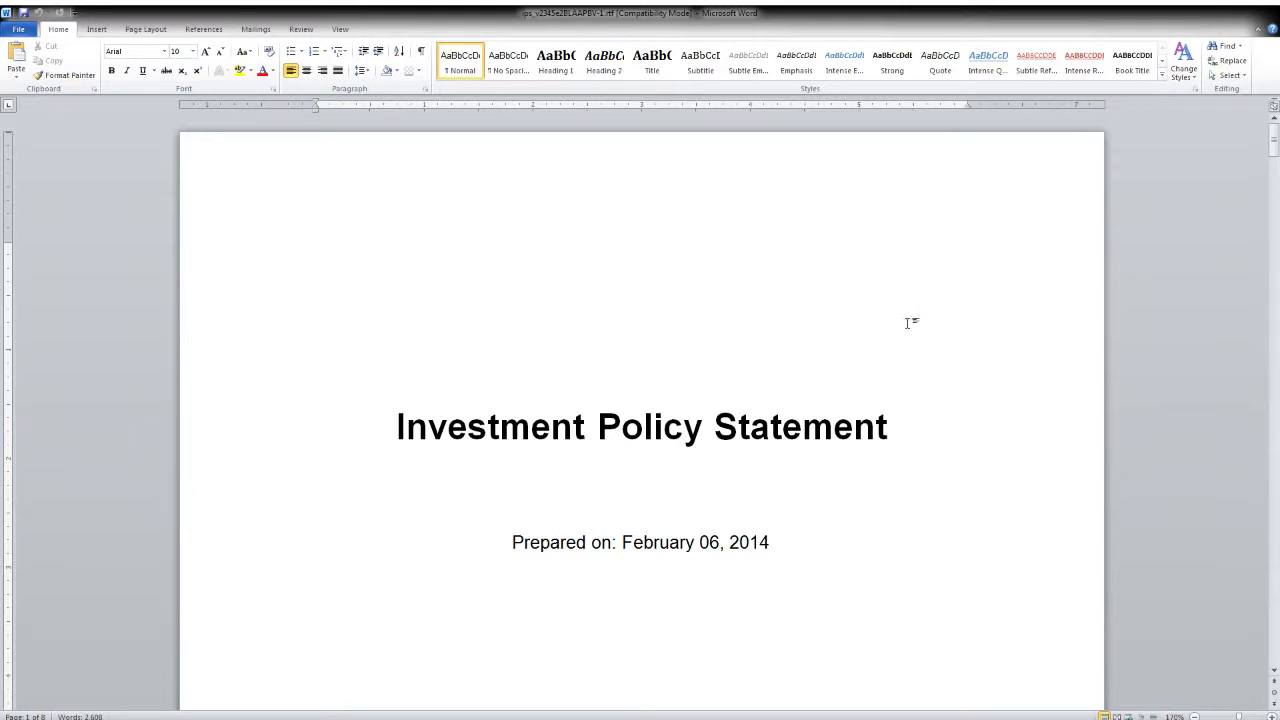
# - Review the Investment Policy Statement in Word from the title page through the Executive Summary and Investment Options List
pyautogui.scroll(-2, 922, 340)
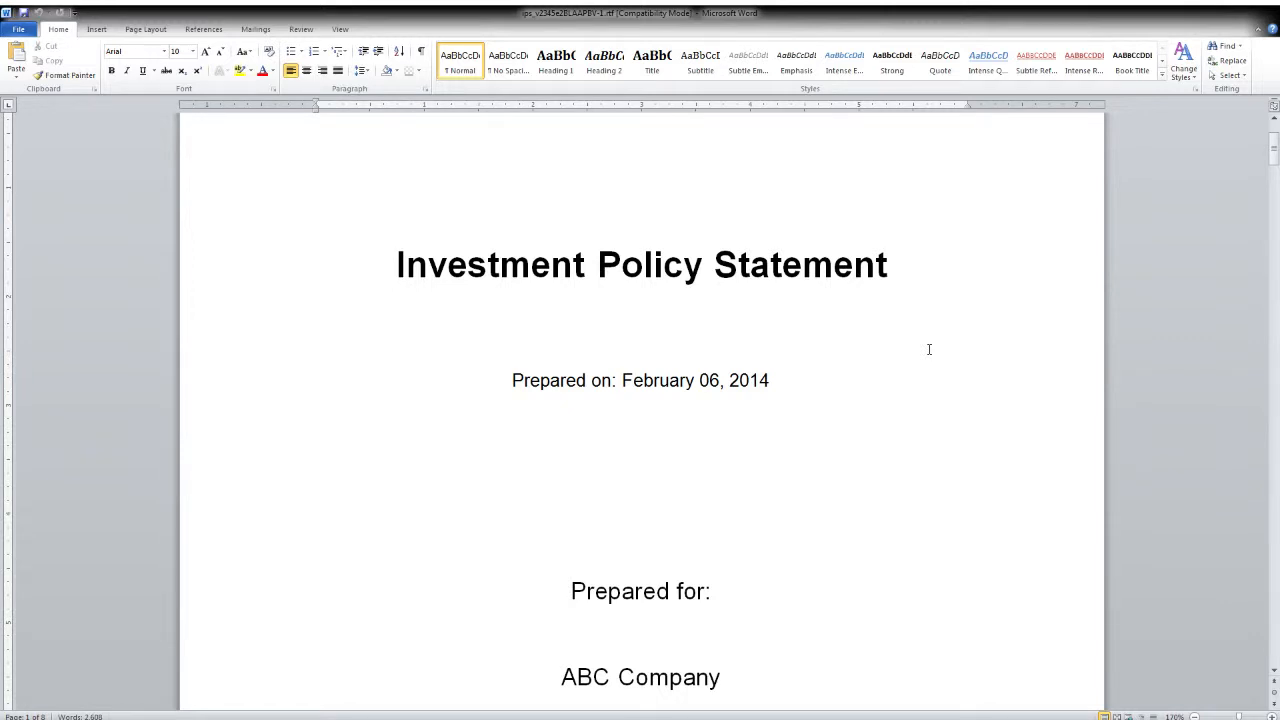
pyautogui.scroll(-3, 929, 349)
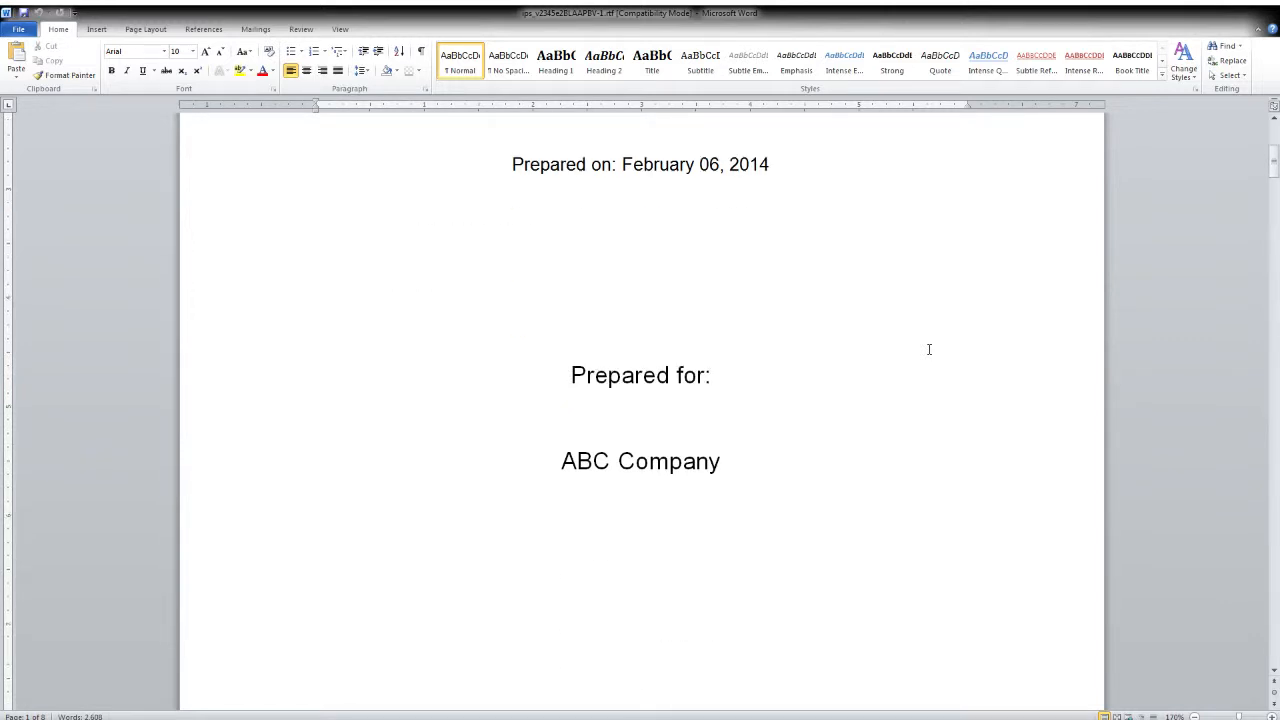
pyautogui.scroll(-6, 929, 349)
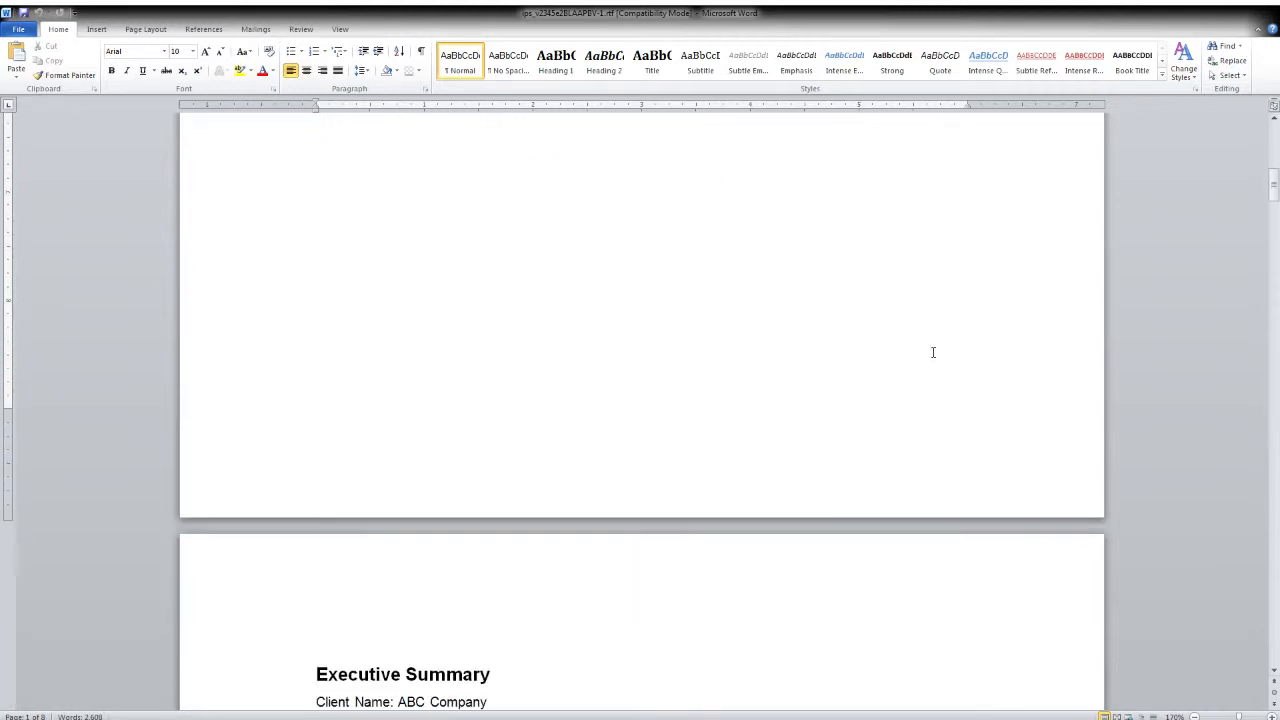
pyautogui.scroll(-5, 933, 352)
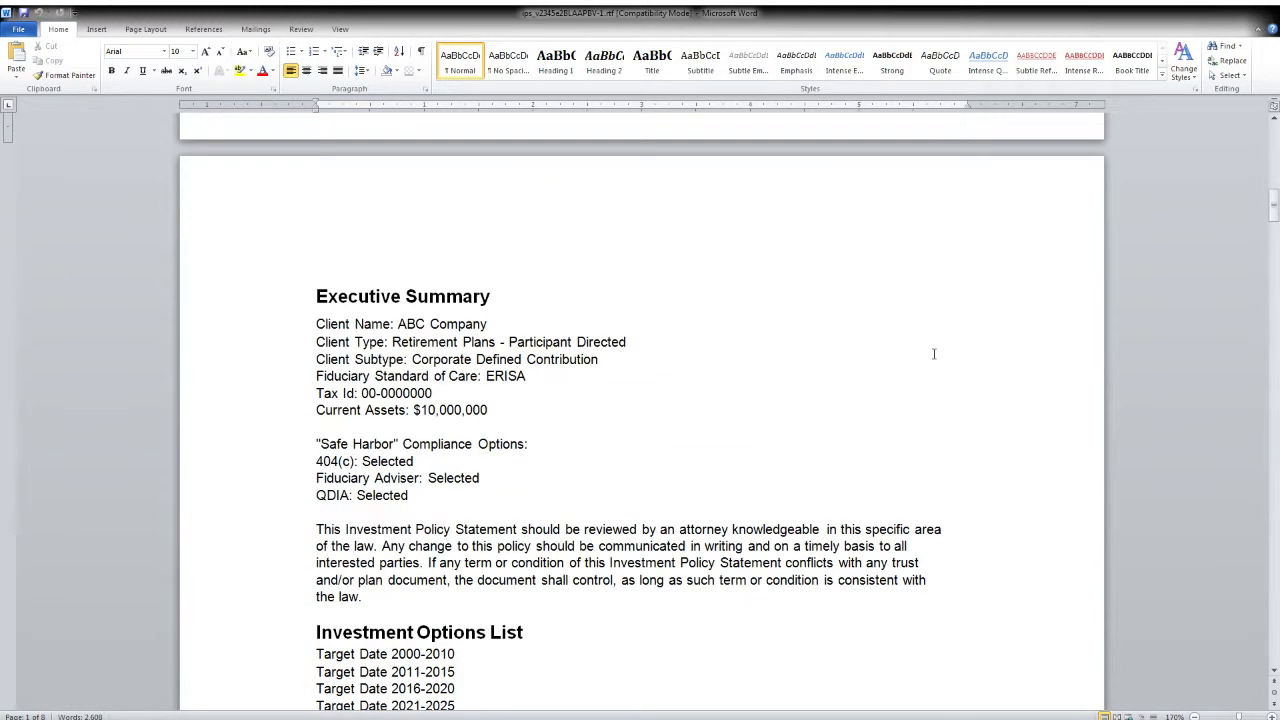
pyautogui.scroll(-2, 936, 354)
pyautogui.scroll(1, 938, 355)
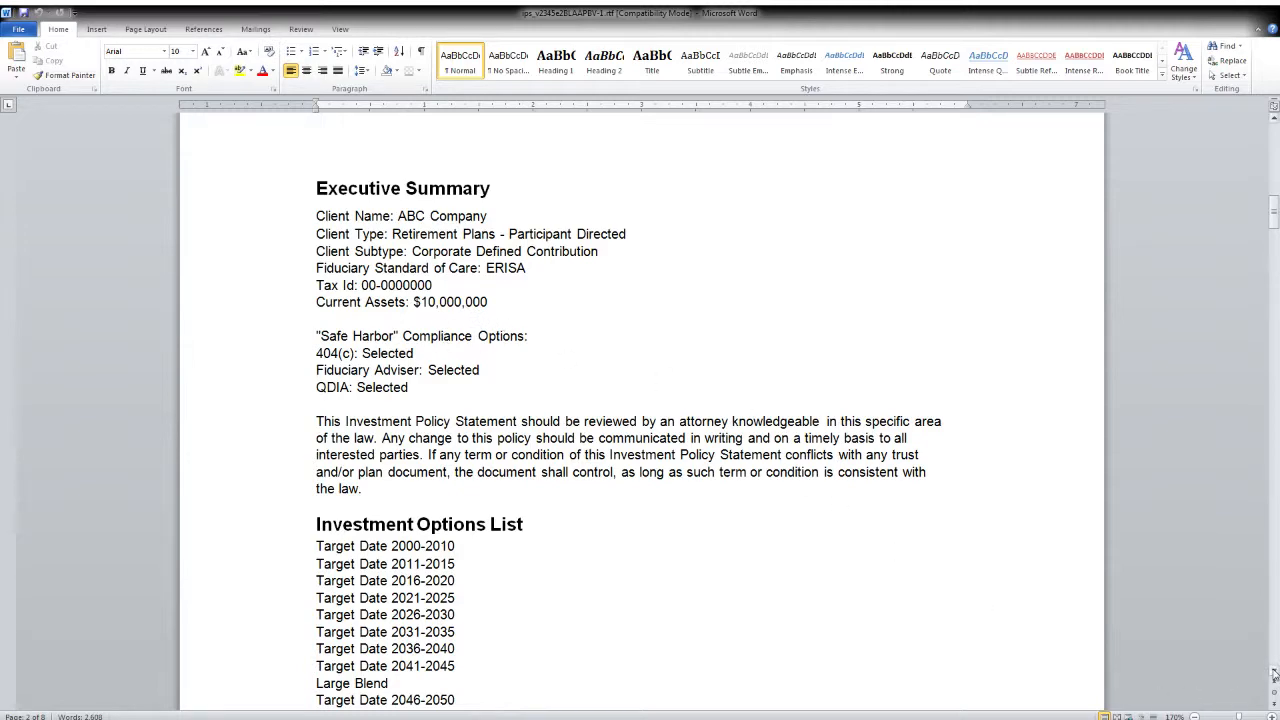
# - Review the Investment Policy Statement in Word from the Purpose section through Implementation, Performance Objectives, Benchmarks and Watch List Criteria
pyautogui.moveTo(1273, 675); pyautogui.dragTo(1274, 675)
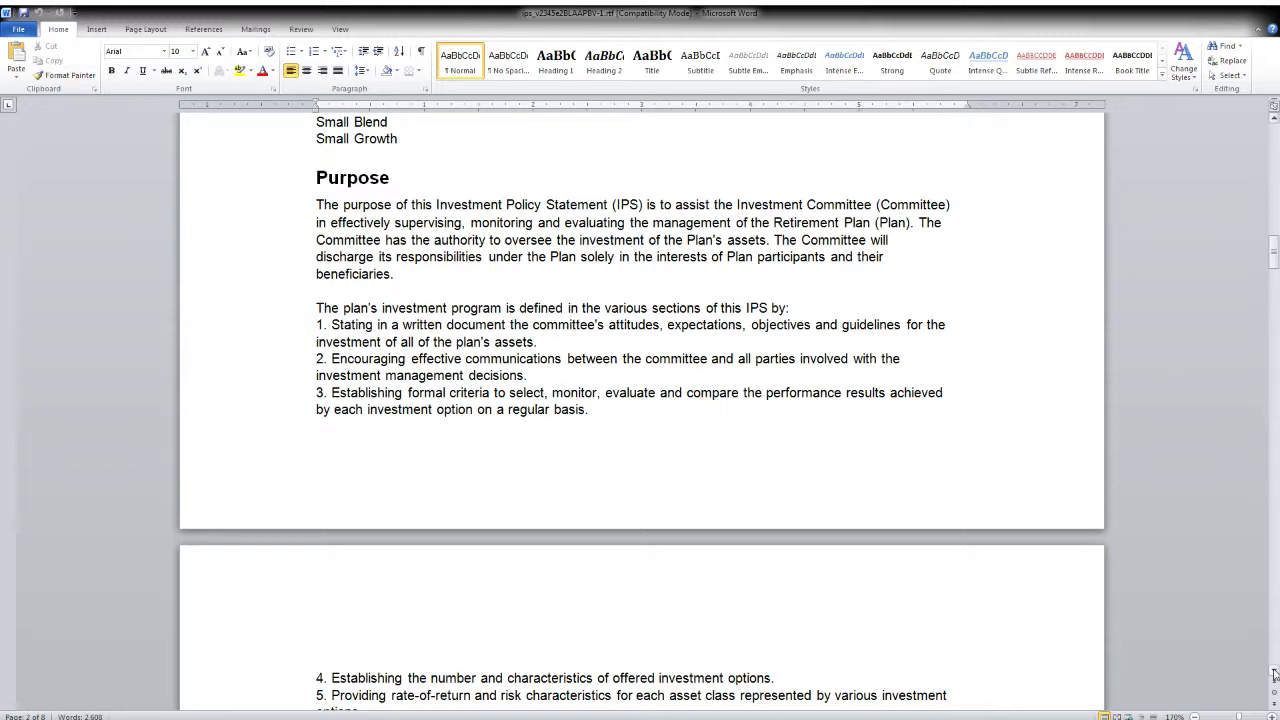
pyautogui.moveTo(1274, 675); pyautogui.dragTo(1272, 677)
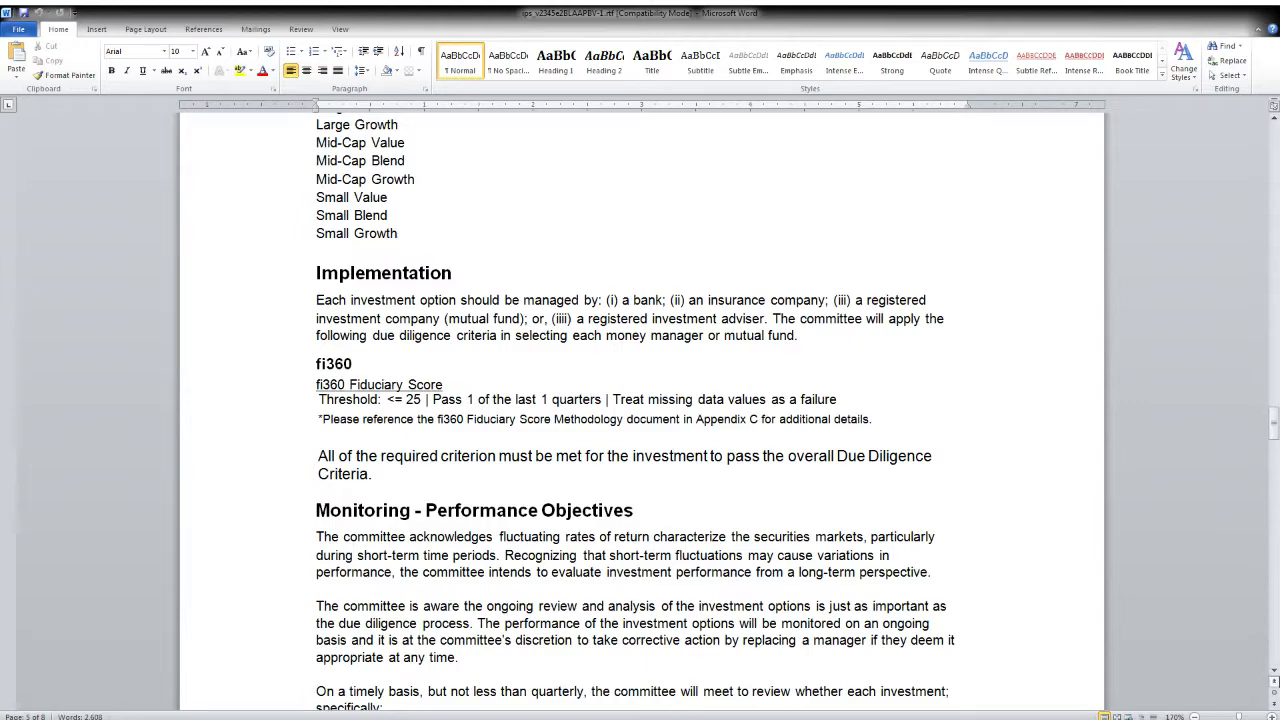
pyautogui.click(1273, 672)
pyautogui.click(1273, 672)
pyautogui.click(1274, 672)
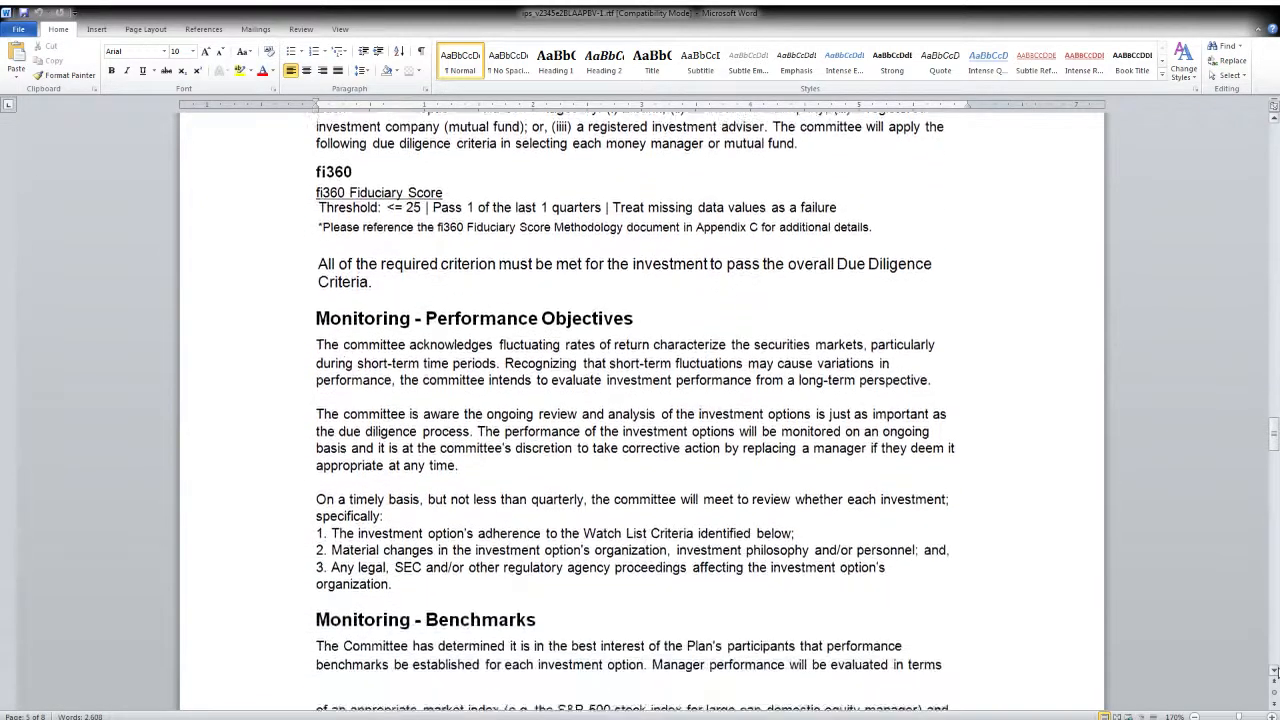
pyautogui.click(1274, 672)
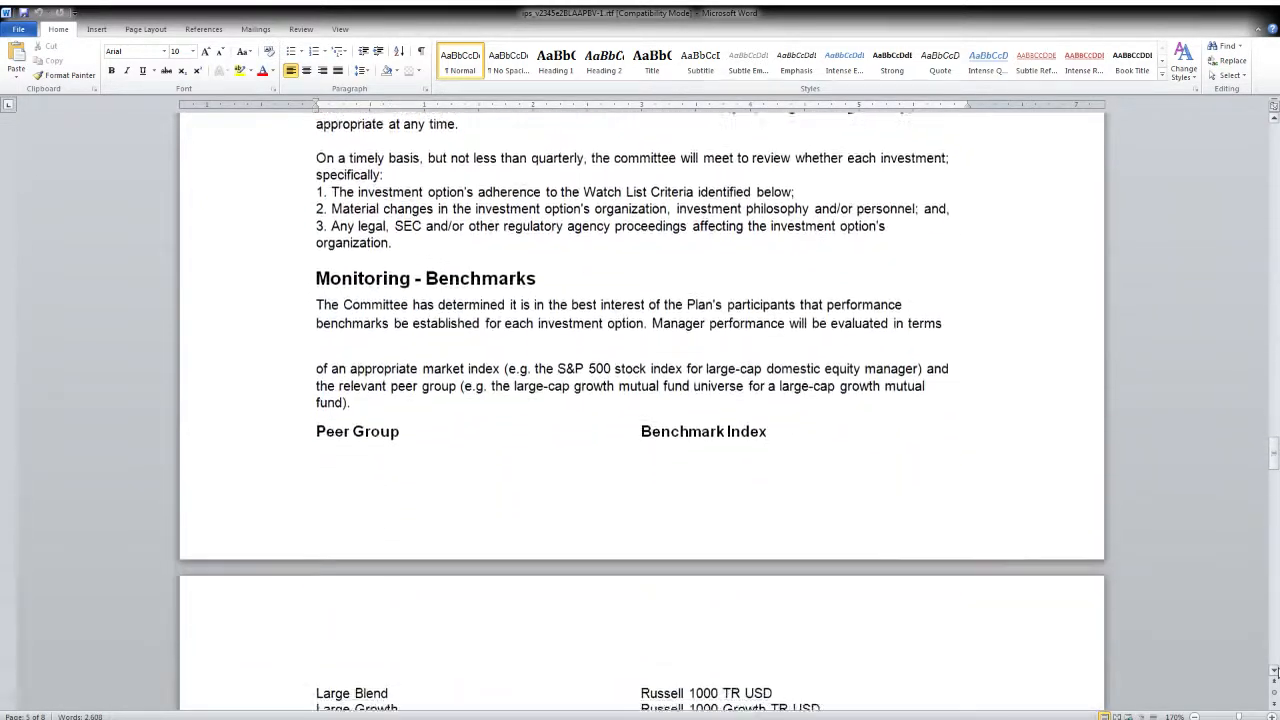
pyautogui.click(1274, 672)
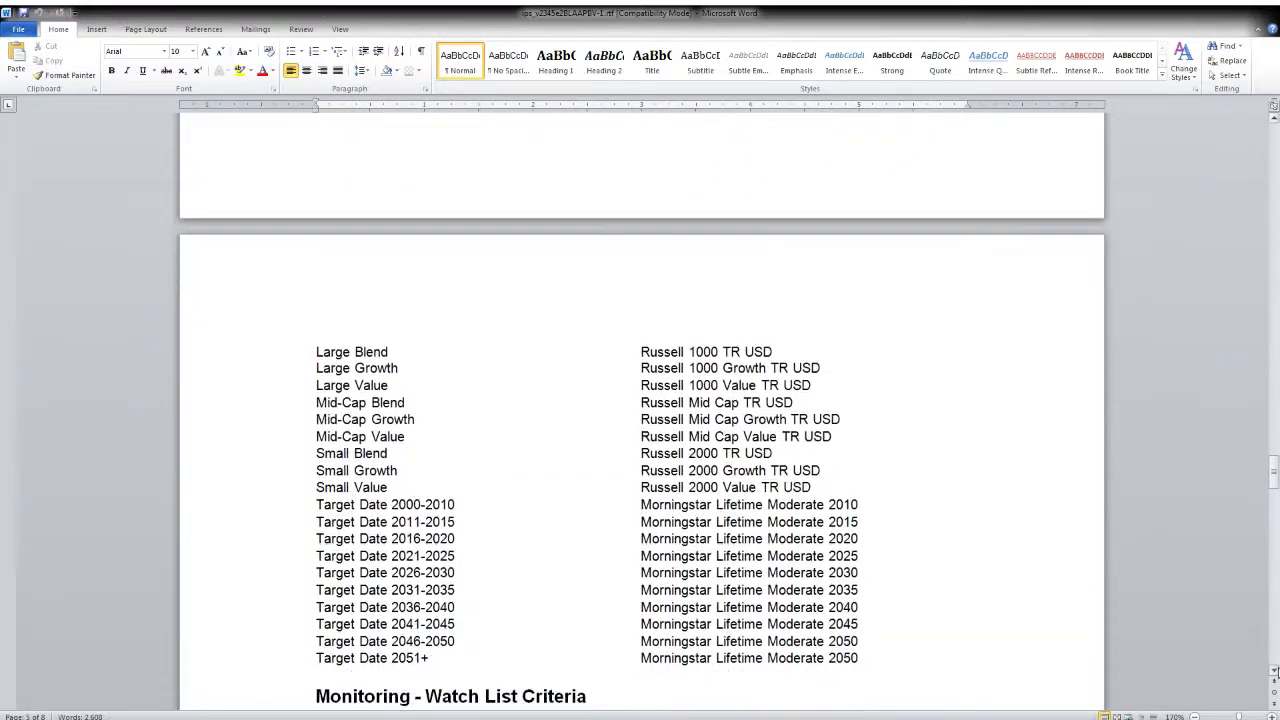
pyautogui.click(1274, 672)
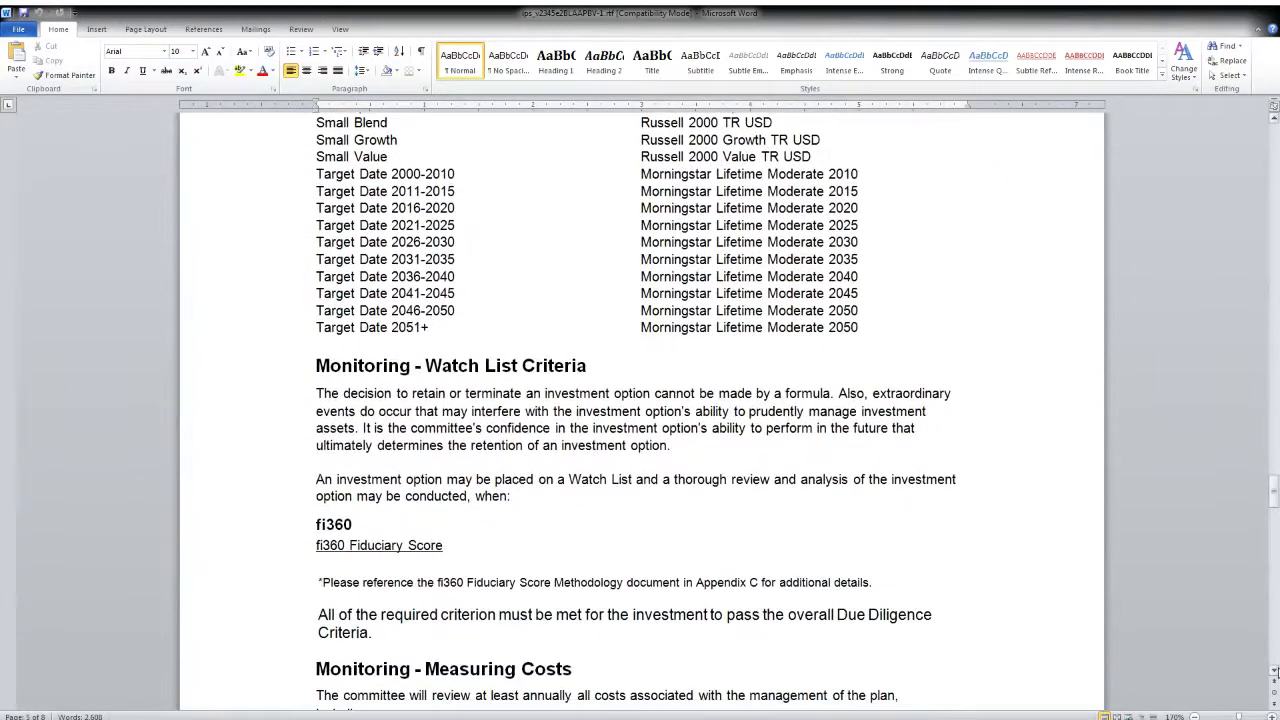
# - Review the Measuring Costs, Investment Policy Review, signature and Appendix A: Capital Market Inputs sections, and return to the fi360 Toolkit in the browser
pyautogui.scroll(-4, 1186, 645)
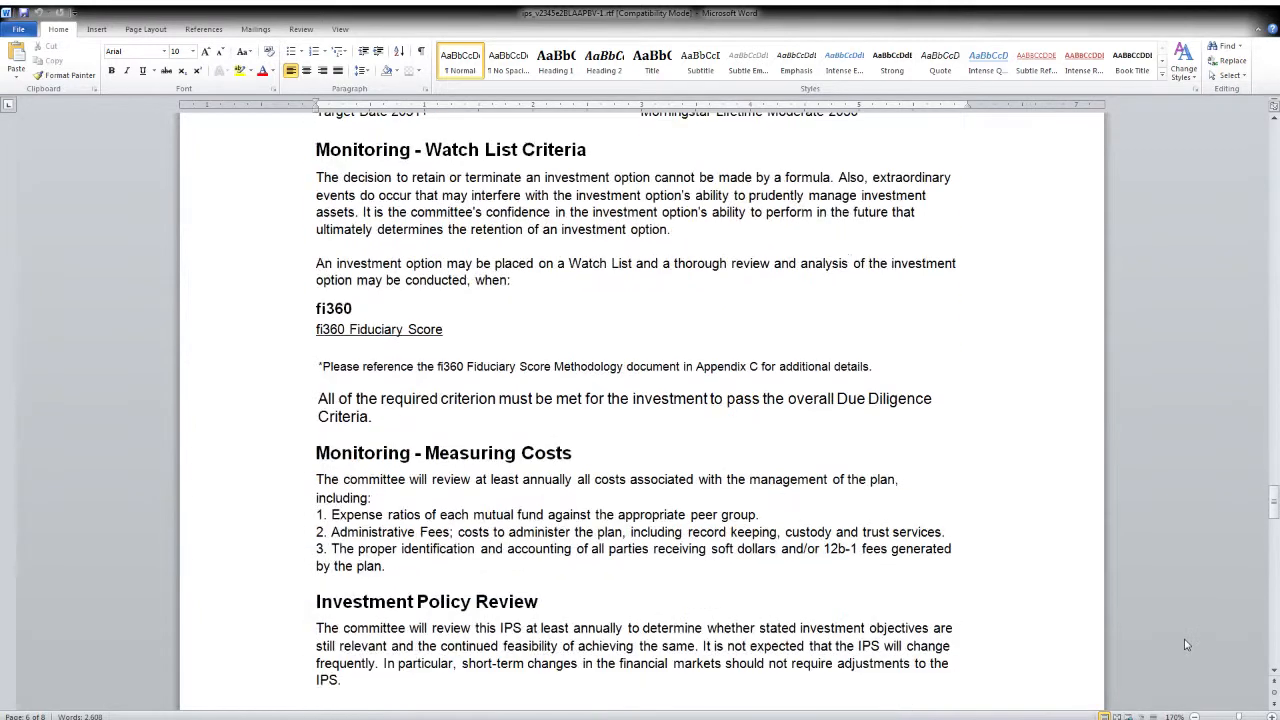
pyautogui.scroll(-7, 1186, 645)
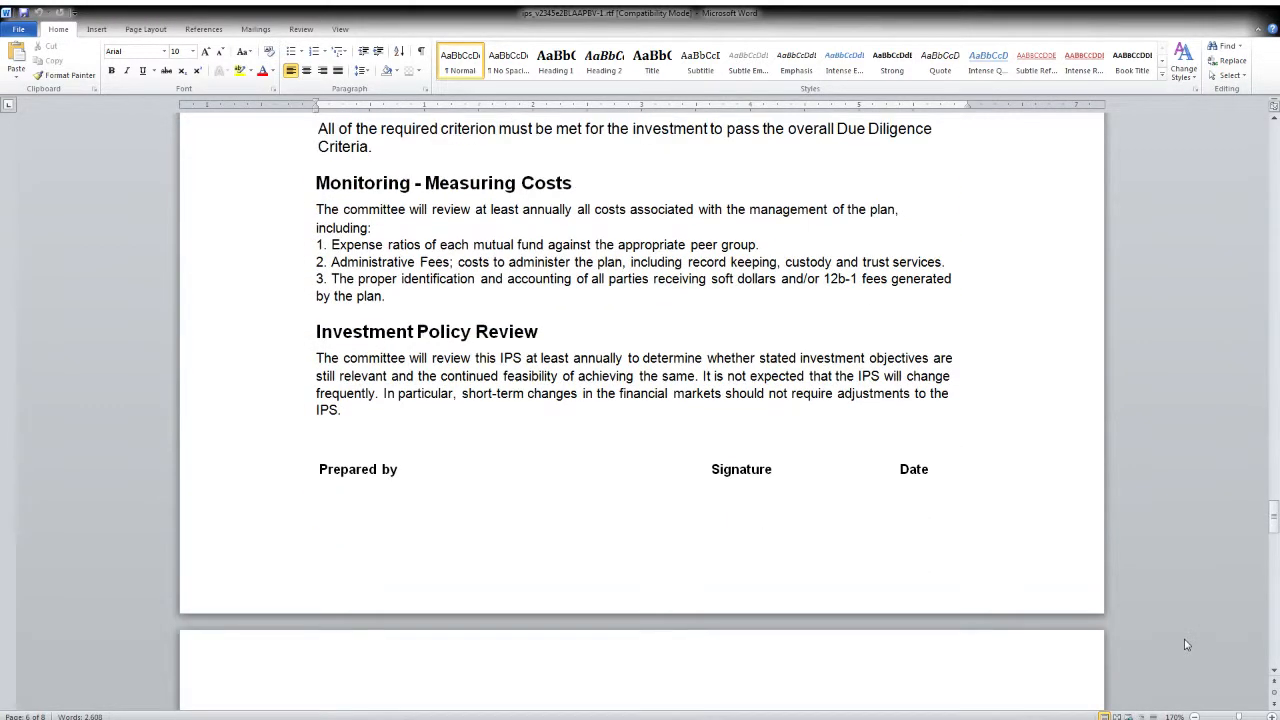
pyautogui.scroll(-6, 1186, 645)
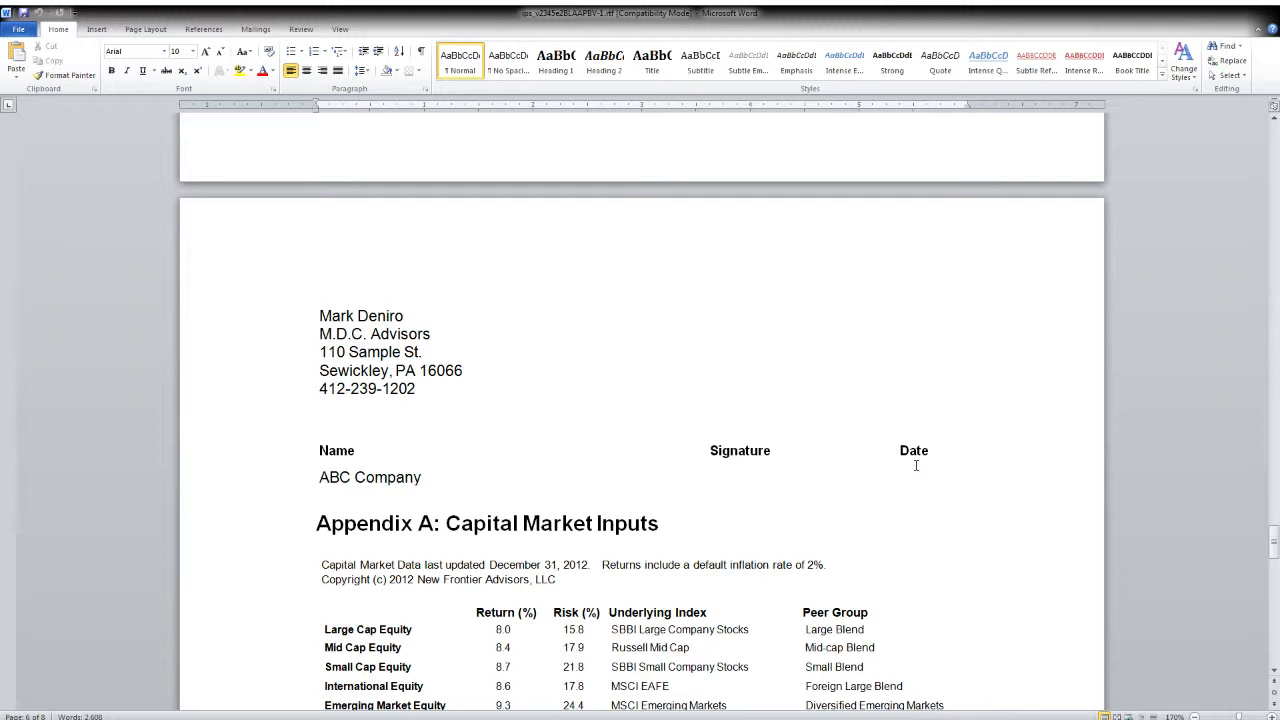
pyautogui.scroll(-4, 915, 465)
pyautogui.scroll(-1, 915, 466)
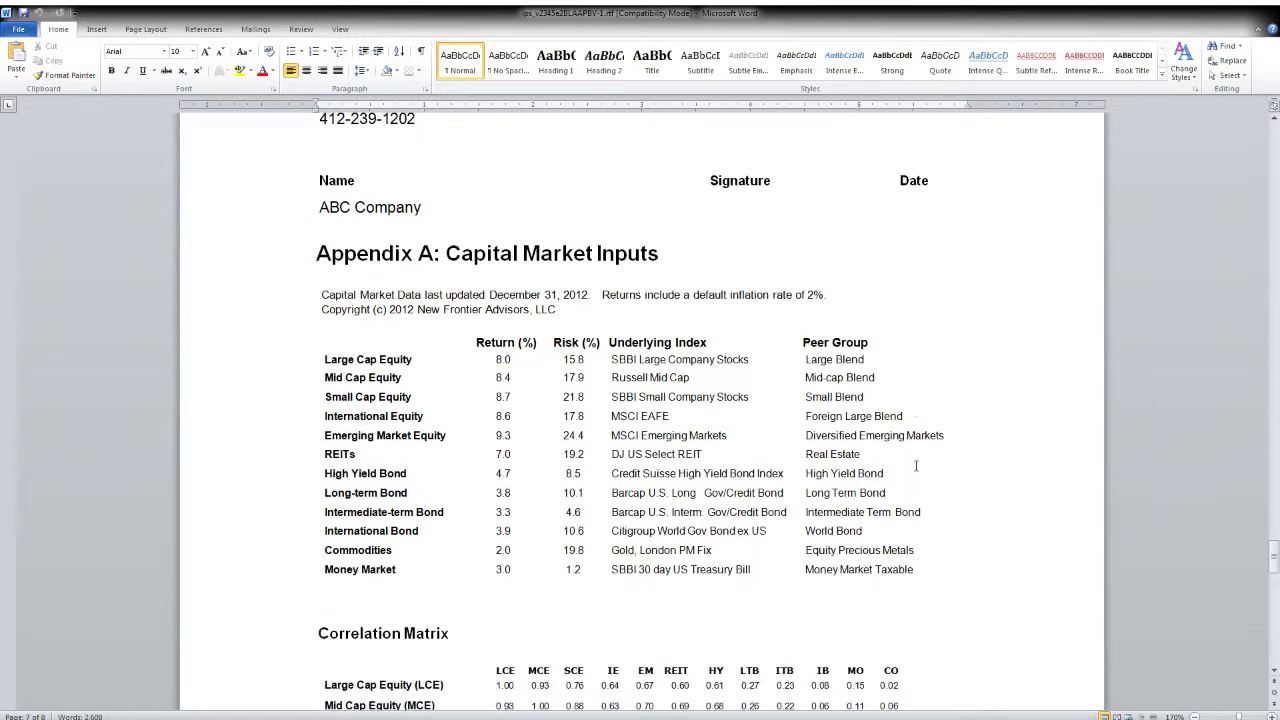
pyautogui.scroll(2, 915, 466)
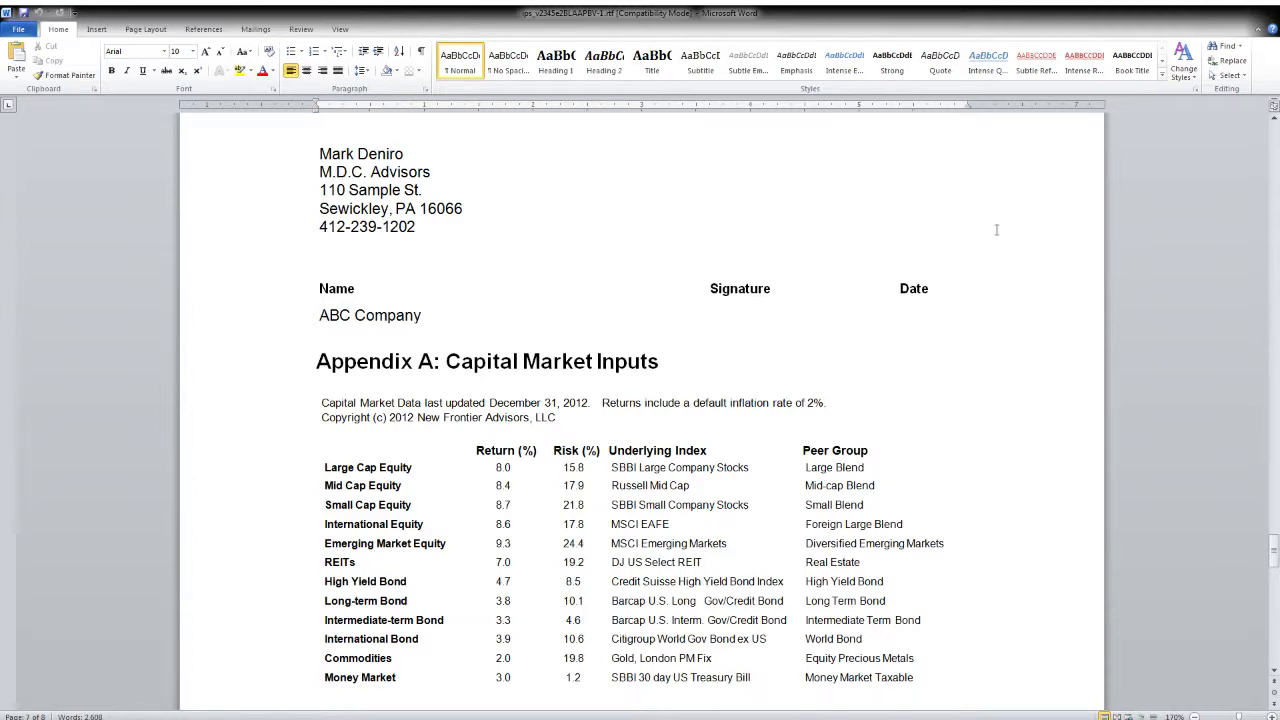
pyautogui.click(1266, 9)
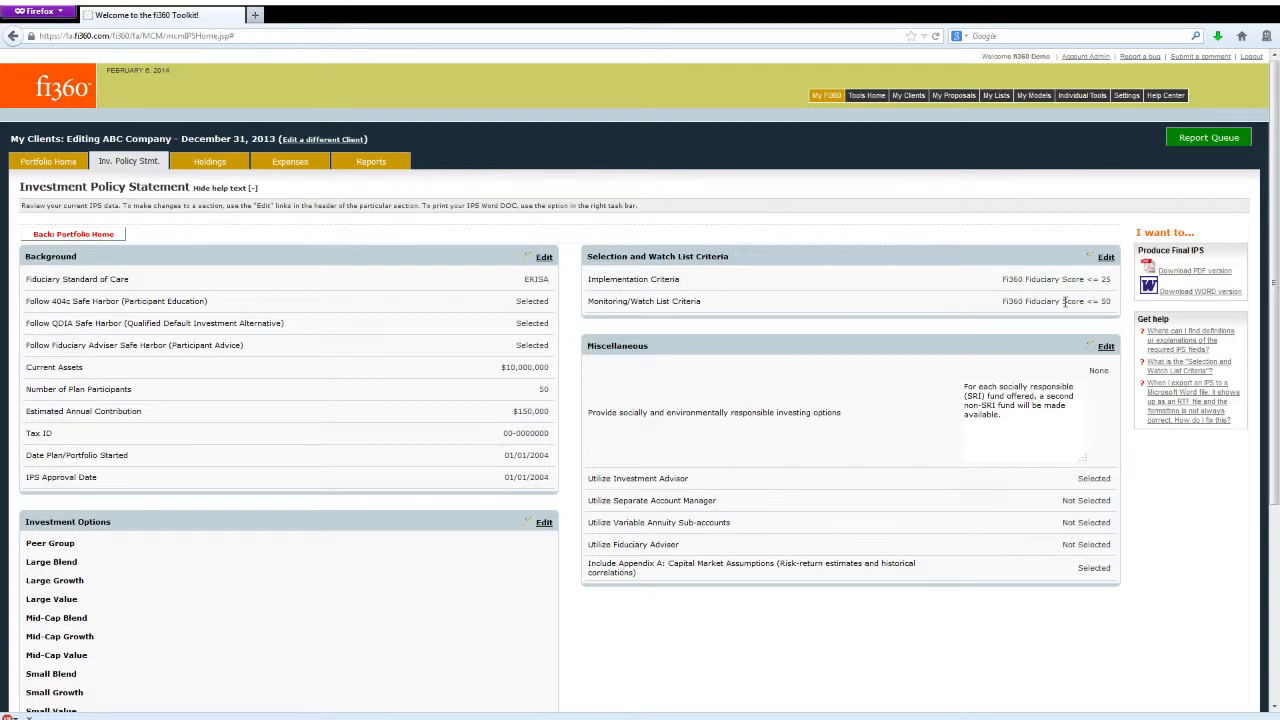
# - Delete all ABC Company holdings except Davis NY Venture A, Hartford Equity Income I, Pioneer Bond A, PowerShares QQQ and Schwab Money Market Sweep FundT
pyautogui.click(210, 172)
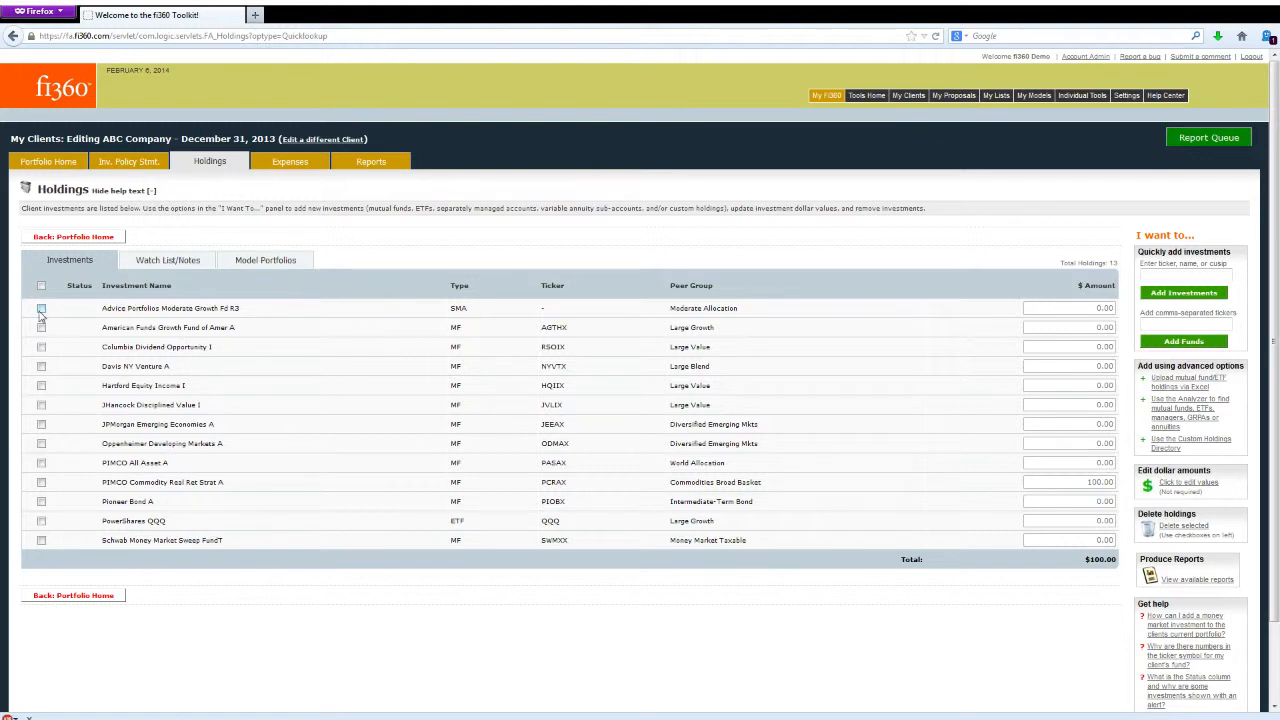
pyautogui.click(41, 463)
pyautogui.click(41, 482)
pyautogui.click(41, 444)
pyautogui.click(41, 424)
pyautogui.click(41, 405)
pyautogui.click(41, 327)
pyautogui.click(41, 347)
pyautogui.click(1165, 526)
pyautogui.click(752, 315)
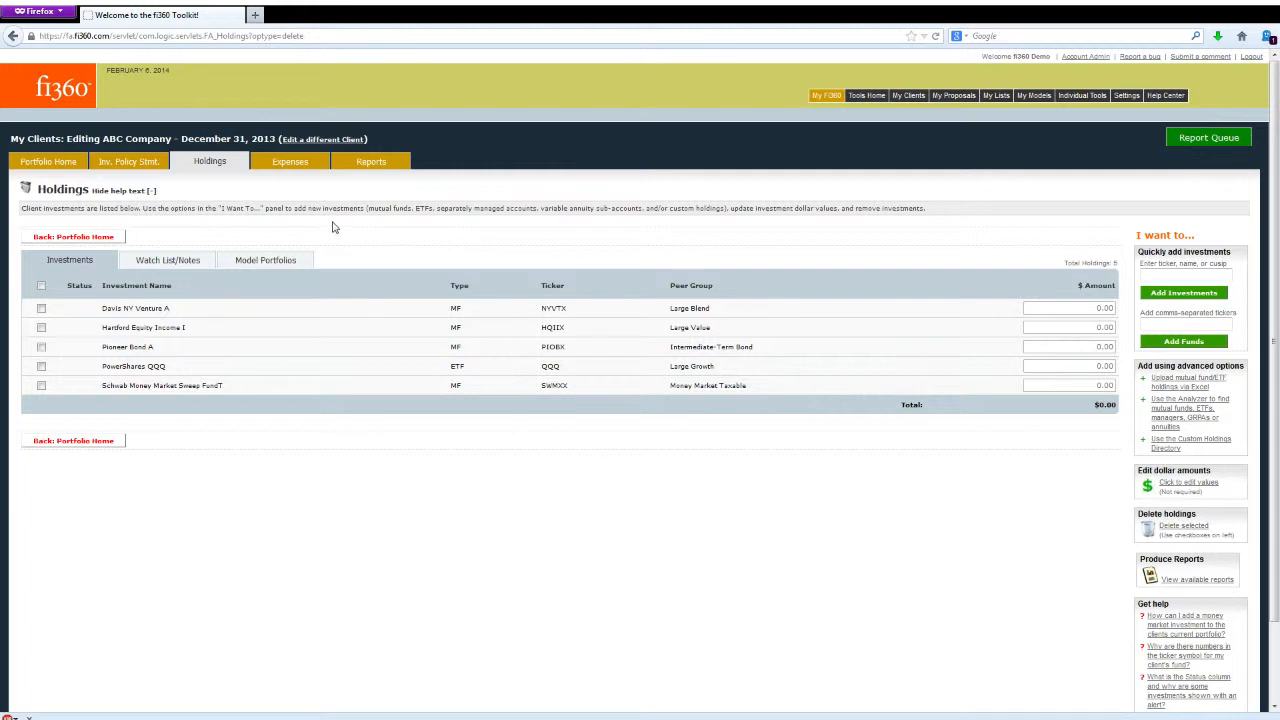
# - Check the holdings' watch list status and produce the Monitoring Report as a PDF from the fi360 report templates
pyautogui.click(191, 259)
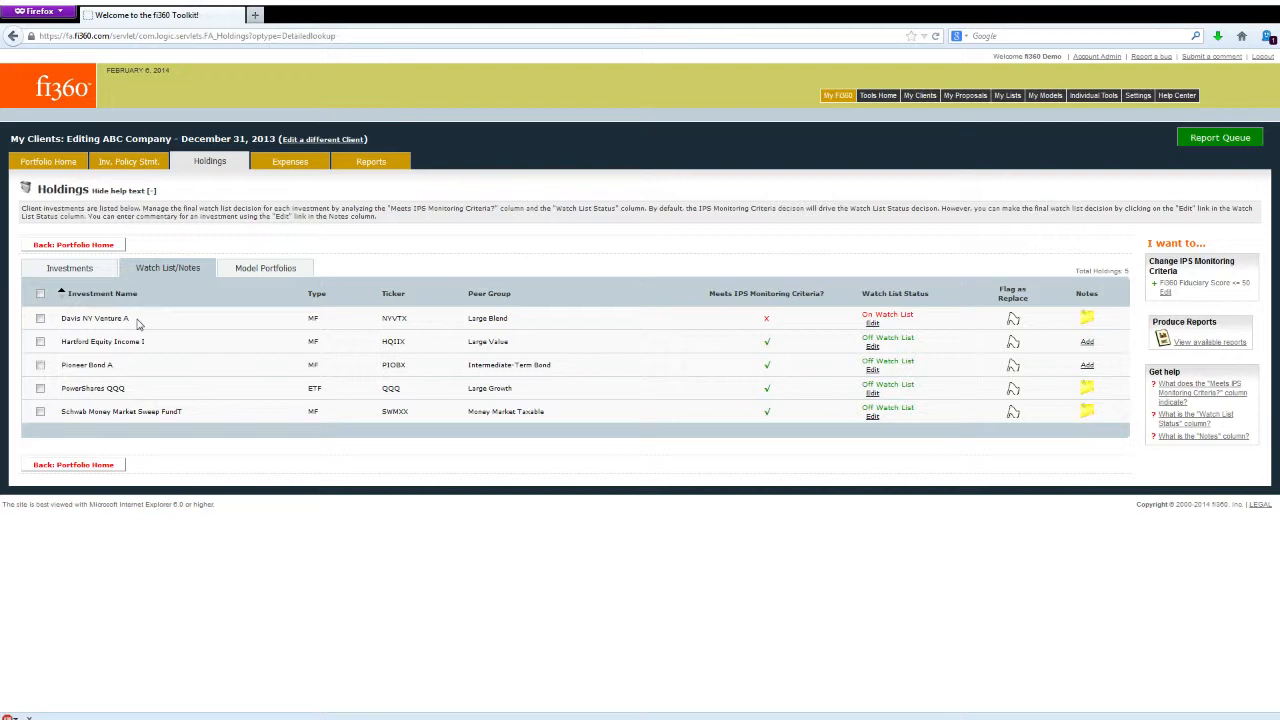
pyautogui.click(371, 161)
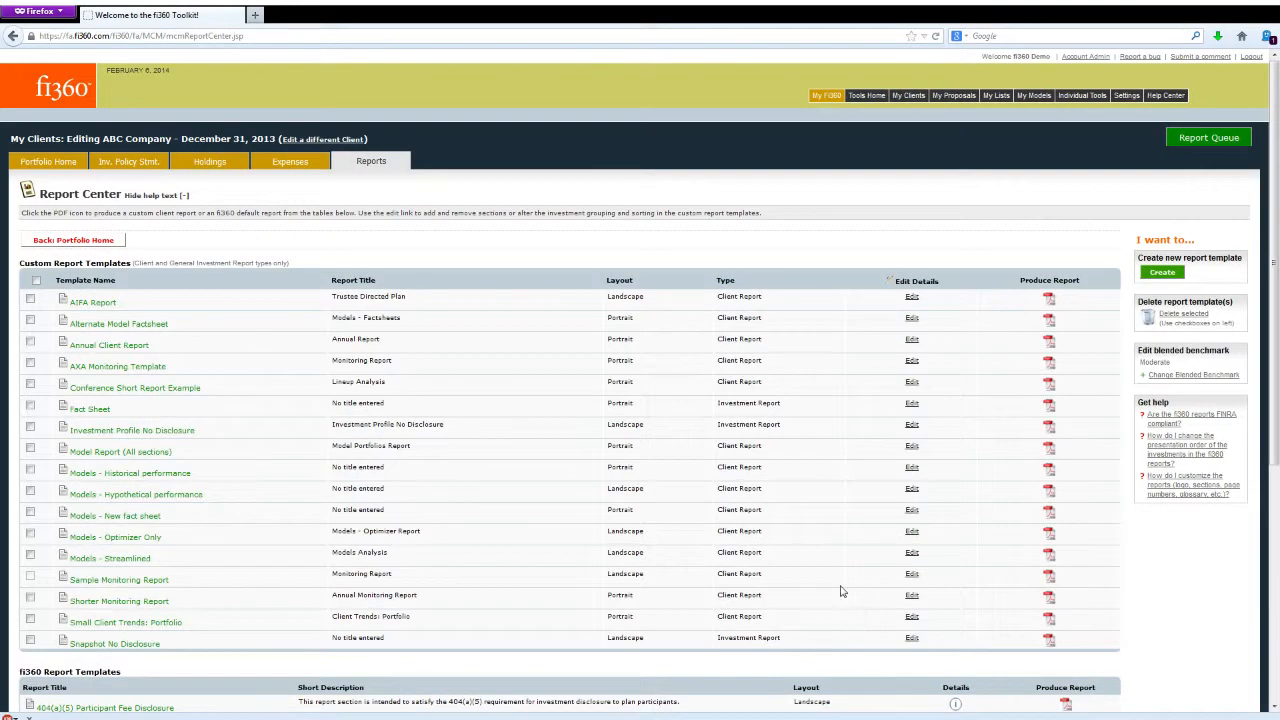
pyautogui.scroll(-5, 835, 567)
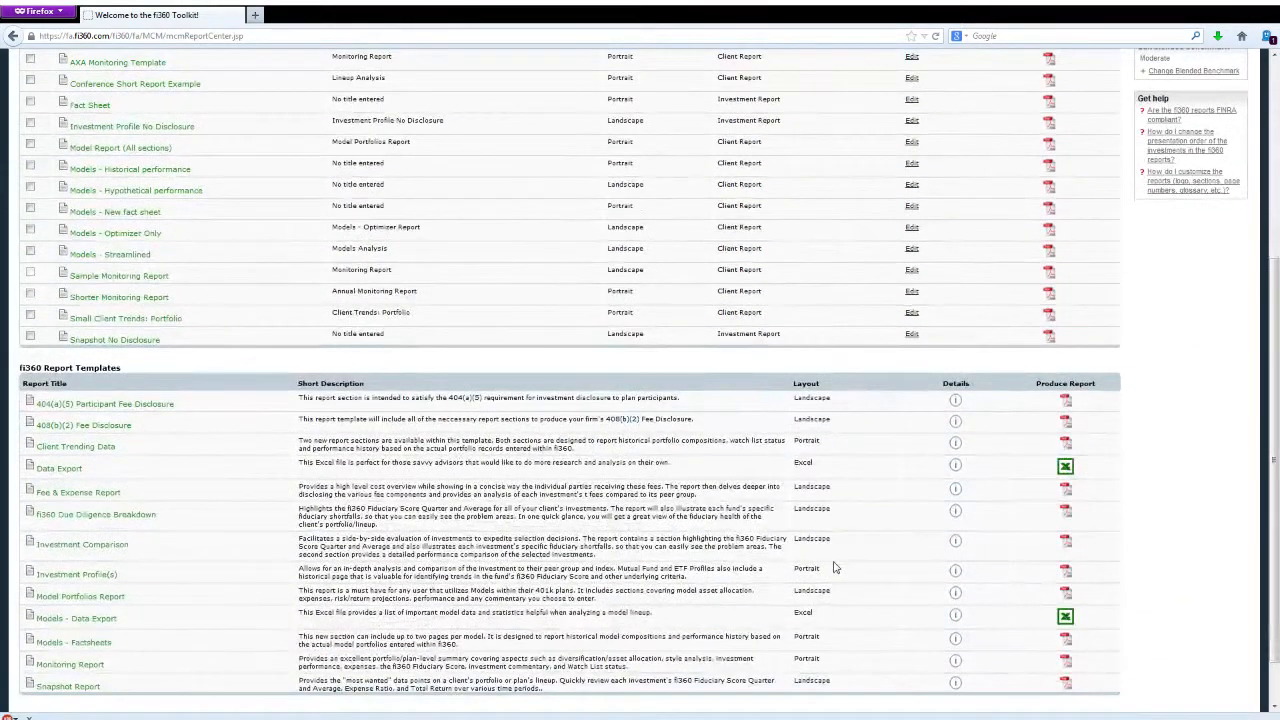
pyautogui.scroll(-3, 835, 567)
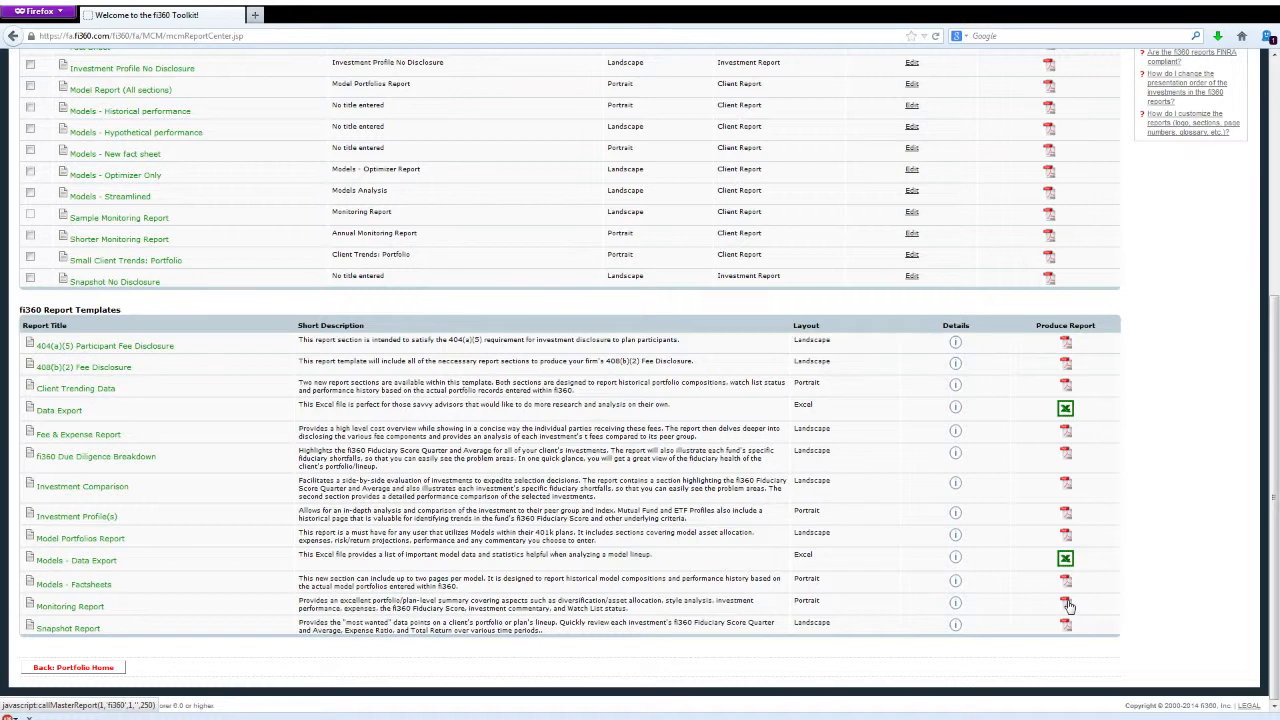
pyautogui.scroll(8, 1068, 605)
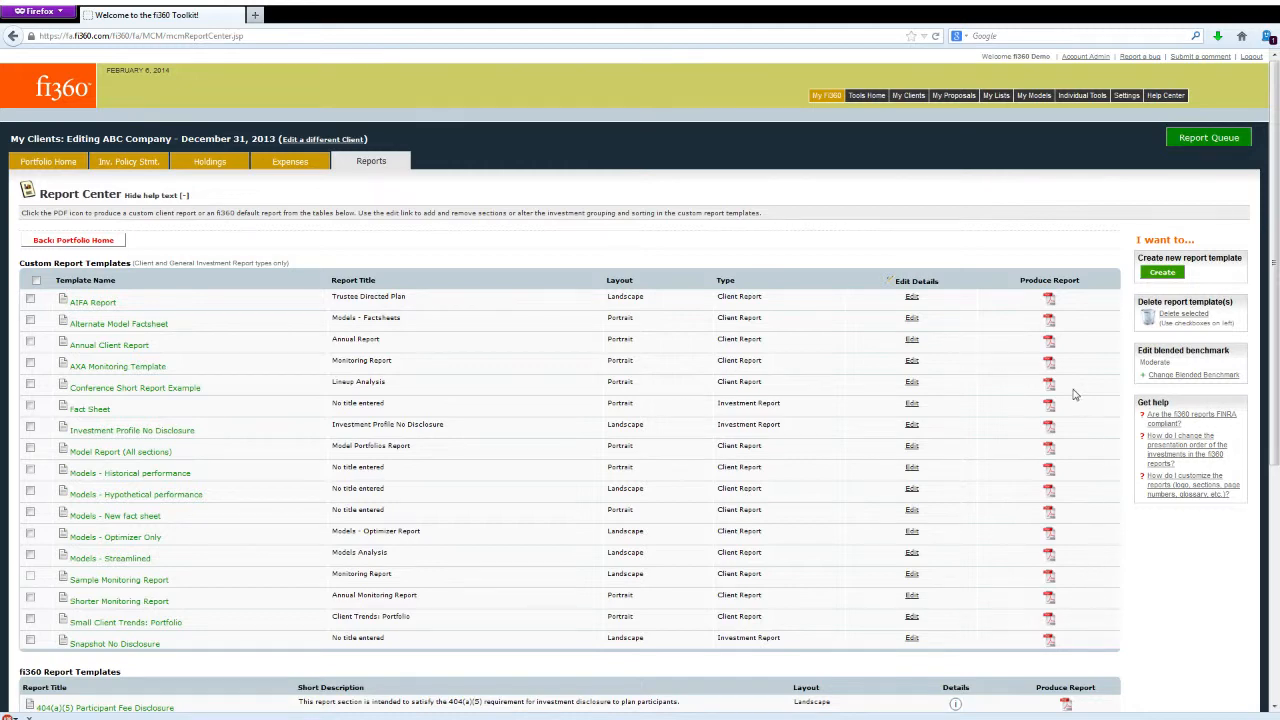
pyautogui.scroll(-5, 1092, 495)
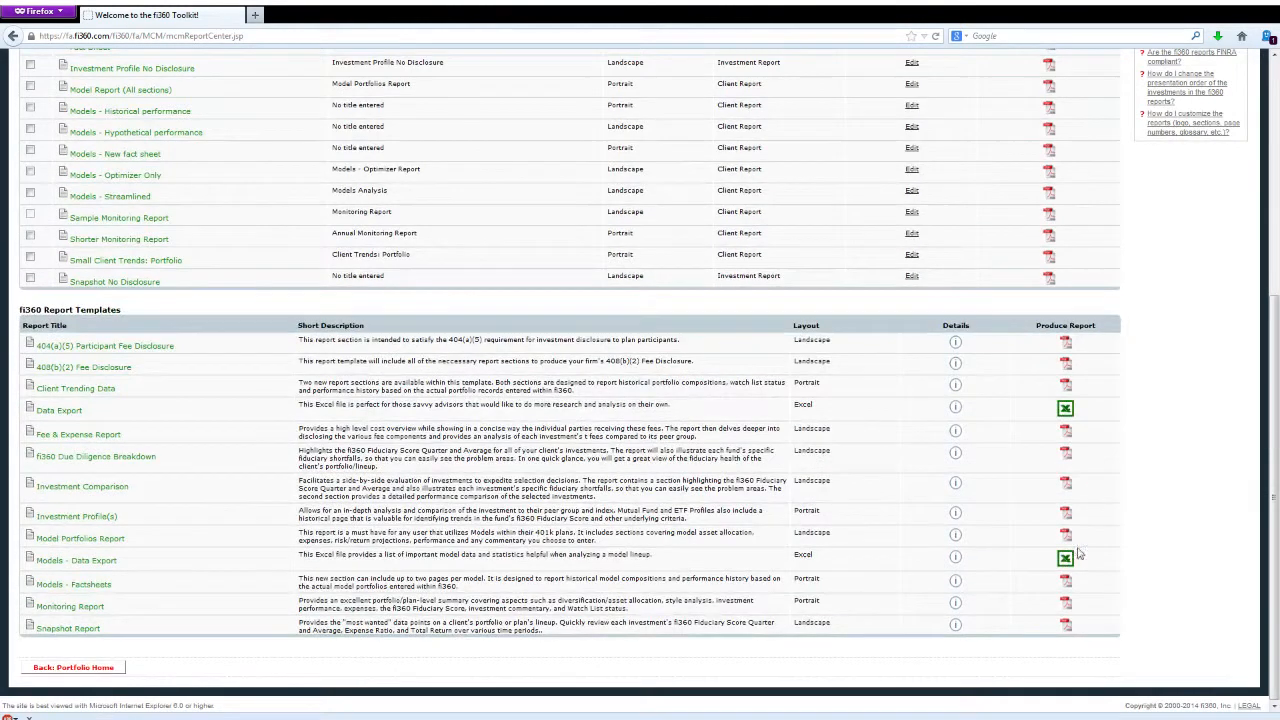
pyautogui.click(1064, 605)
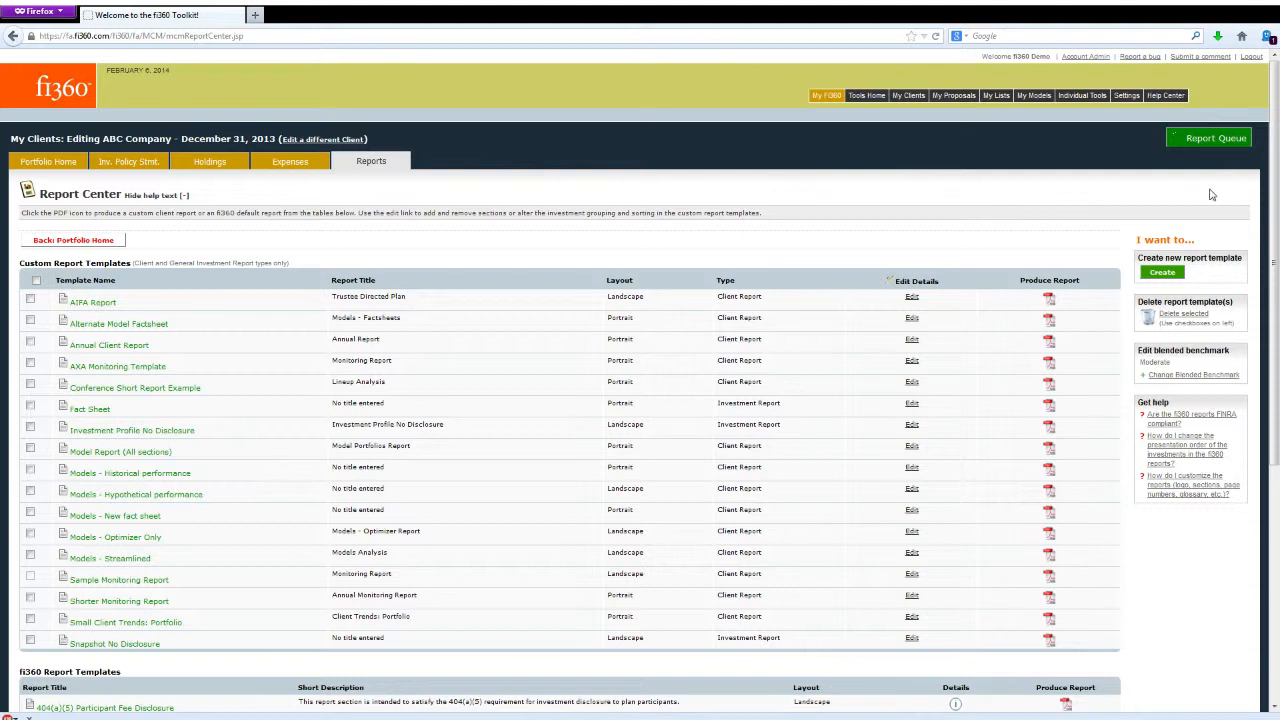
# - Open the processed Monitoring Report PDF from the report queue and enlarge its view to 150%
pyautogui.click(1222, 137)
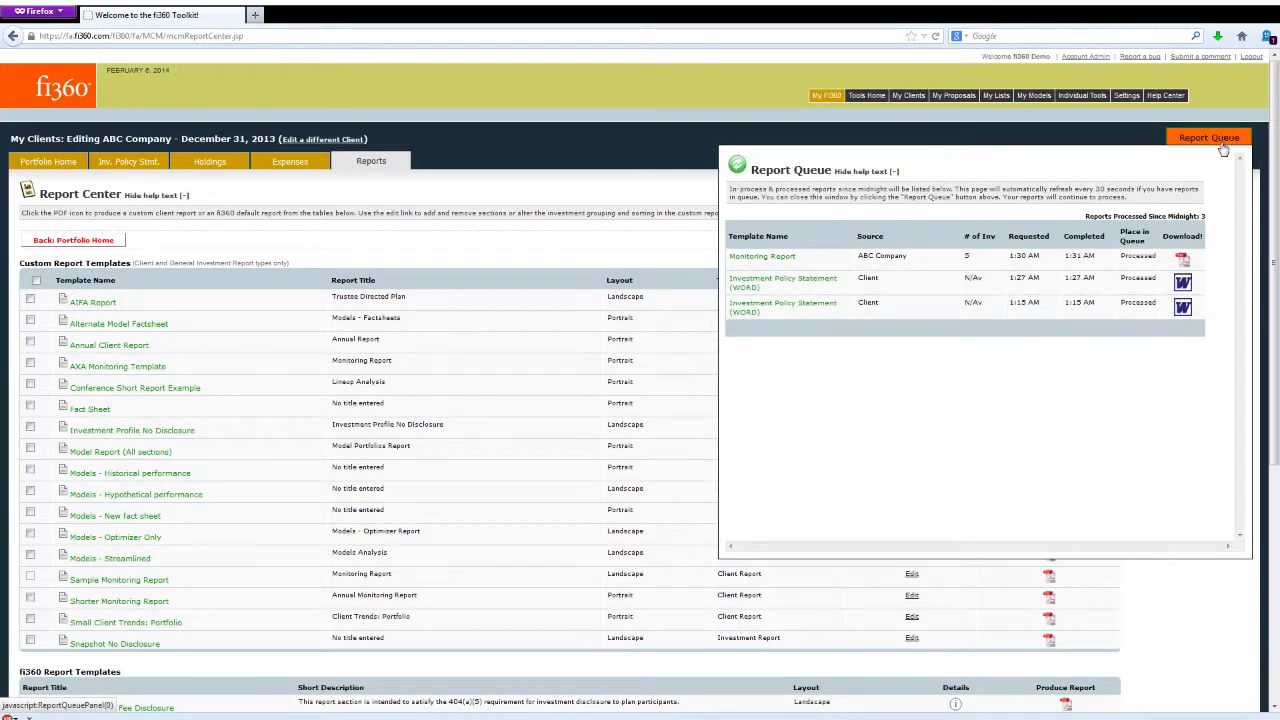
pyautogui.click(1184, 262)
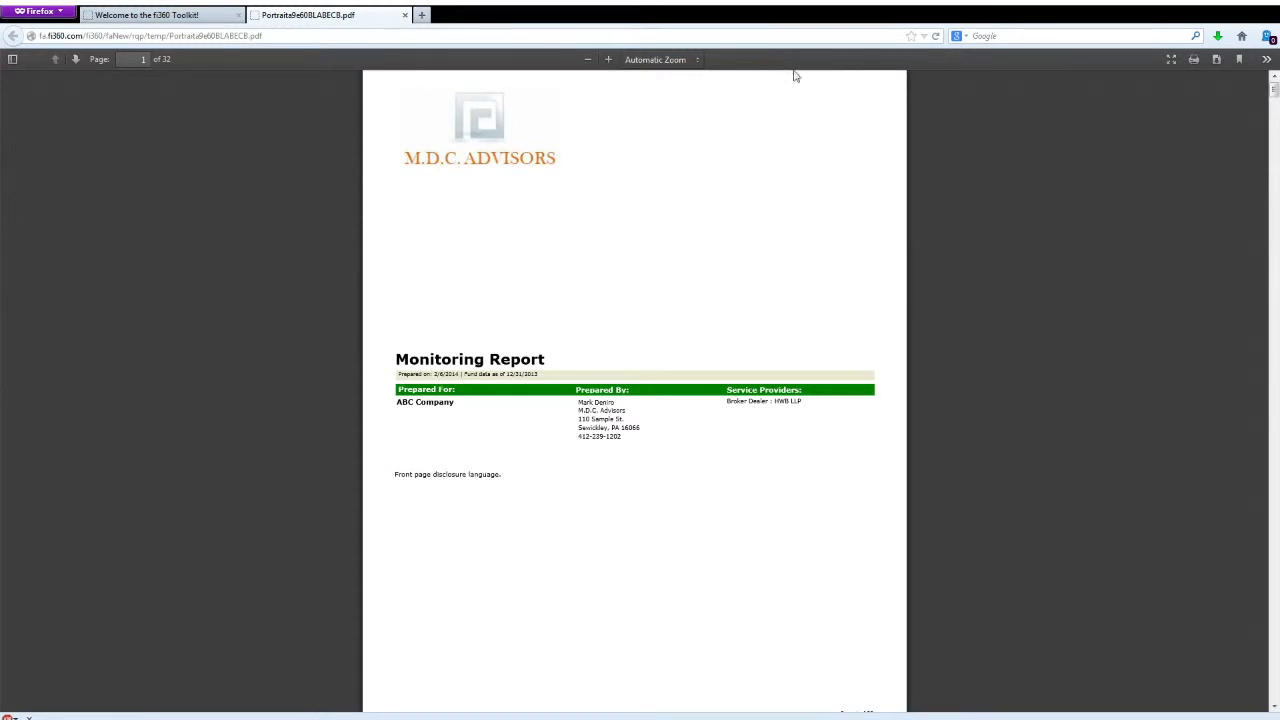
pyautogui.click(665, 158)
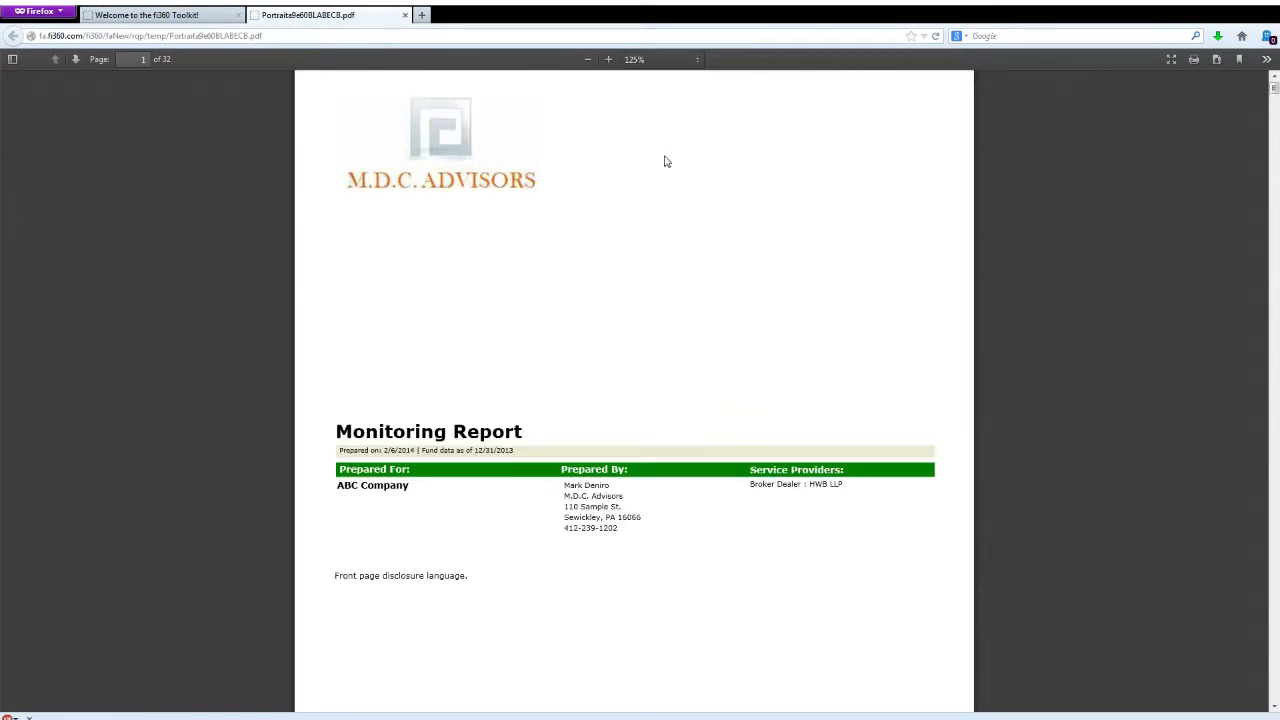
pyautogui.click(658, 62)
pyautogui.click(660, 166)
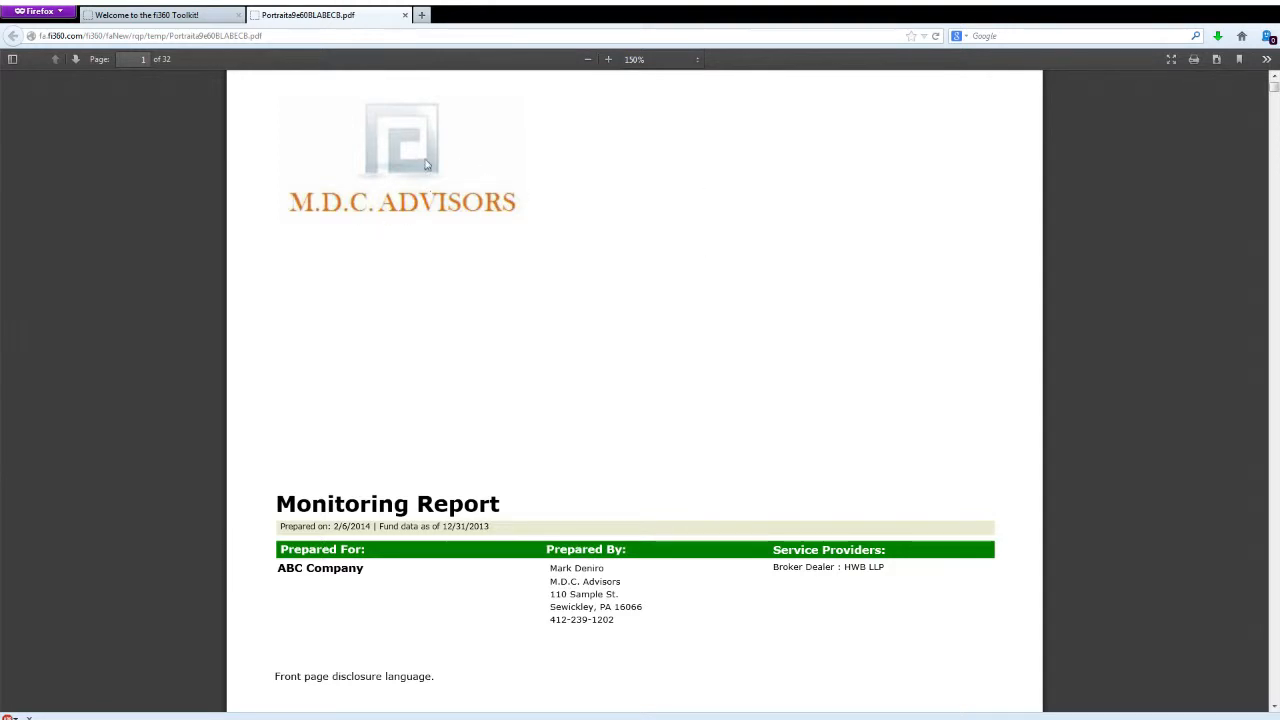
# - Review the Monitoring Report from the cover page through Executive Commentary, Performance Summary - Broad Market and Holdings Summary
pyautogui.scroll(-1, 656, 612)
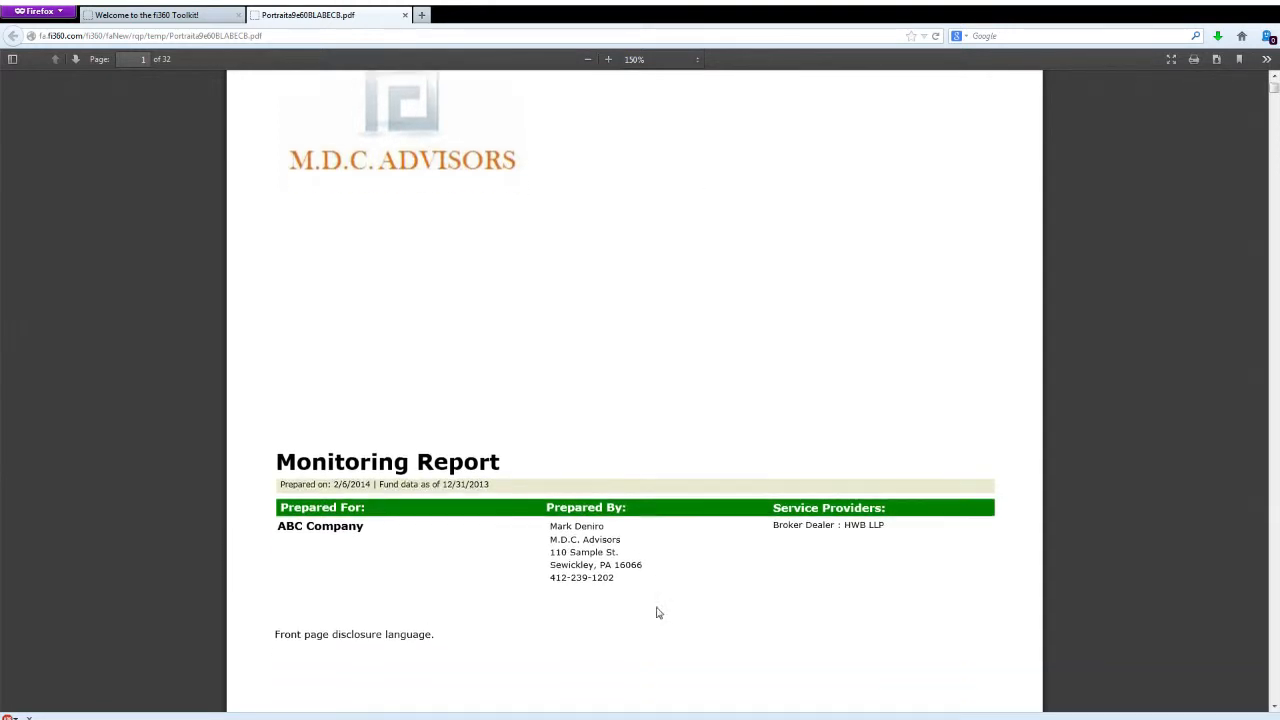
pyautogui.scroll(-1, 656, 612)
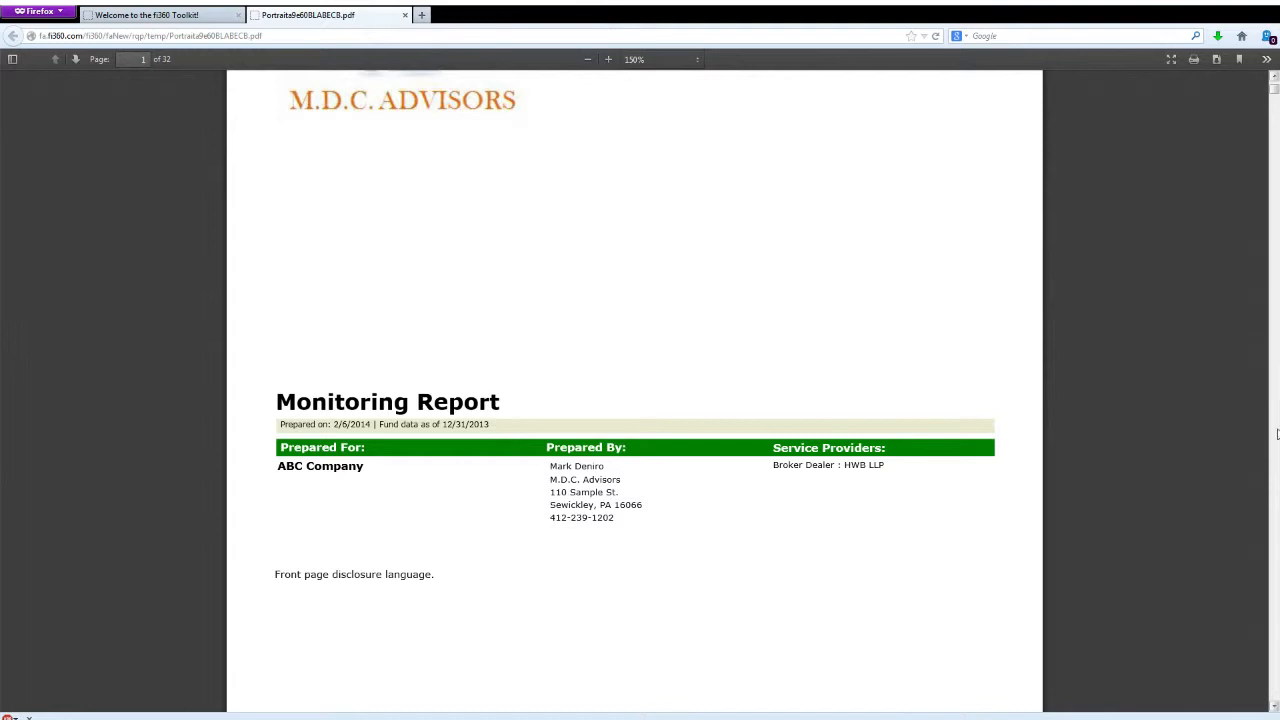
pyautogui.click(1278, 434)
pyautogui.click(1278, 434)
pyautogui.click(1278, 434)
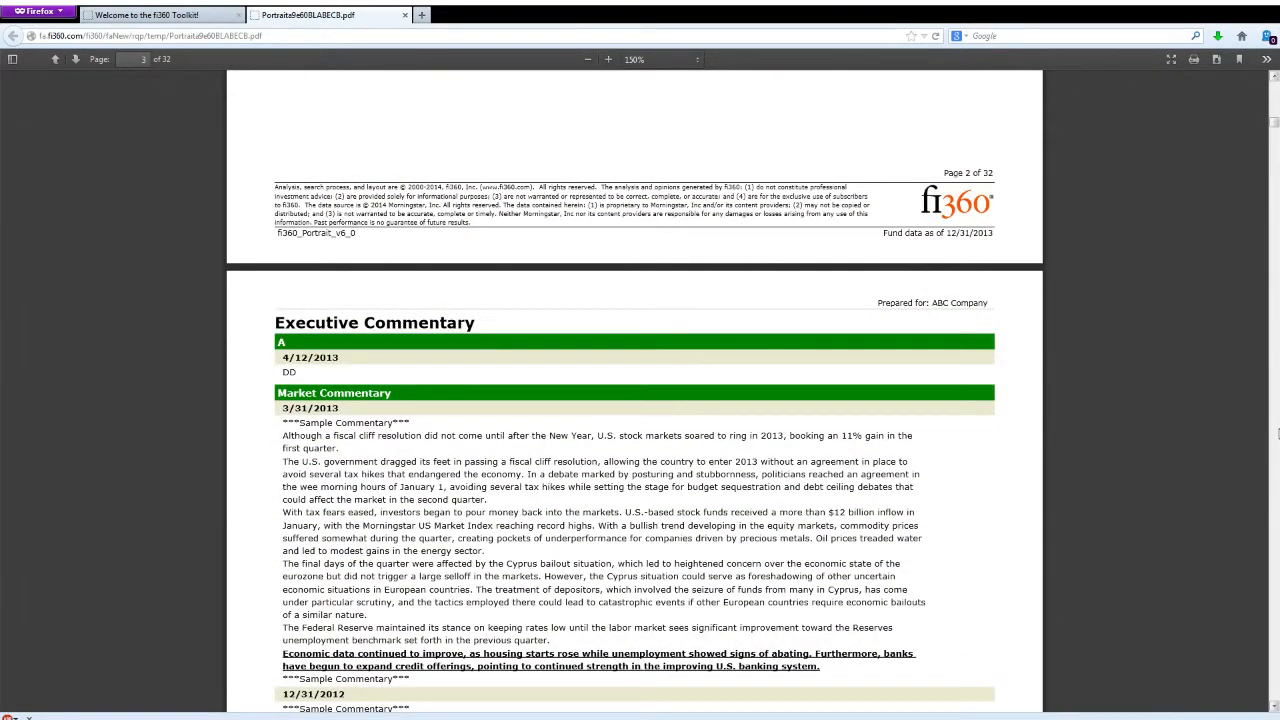
pyautogui.click(1278, 434)
pyautogui.click(1278, 434)
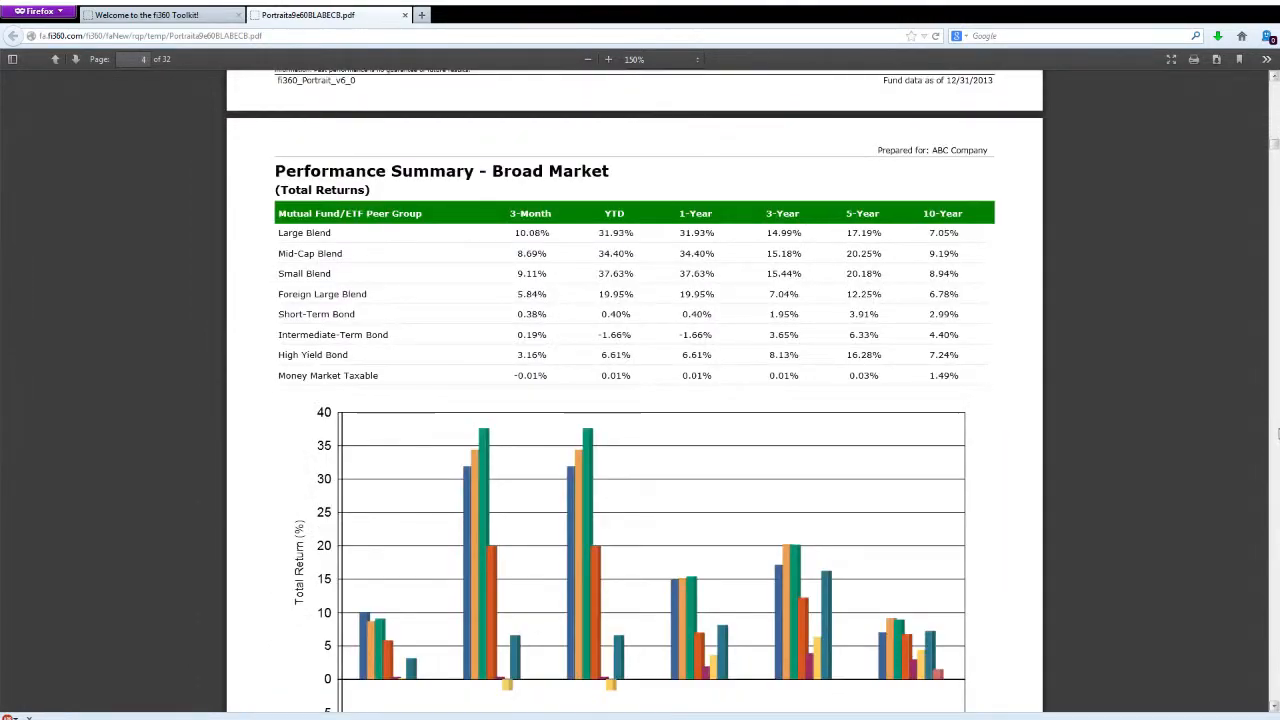
pyautogui.click(1278, 434)
pyautogui.click(1278, 434)
pyautogui.click(1278, 434)
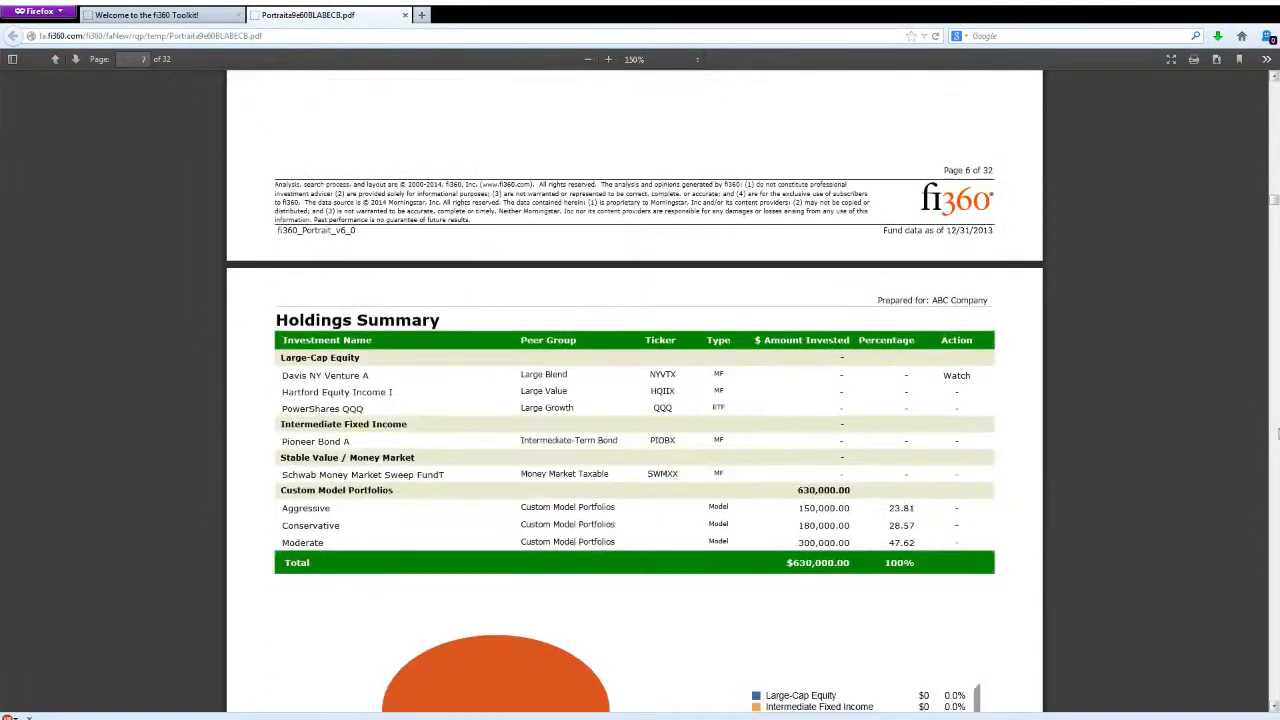
pyautogui.scroll(-3, 1232, 429)
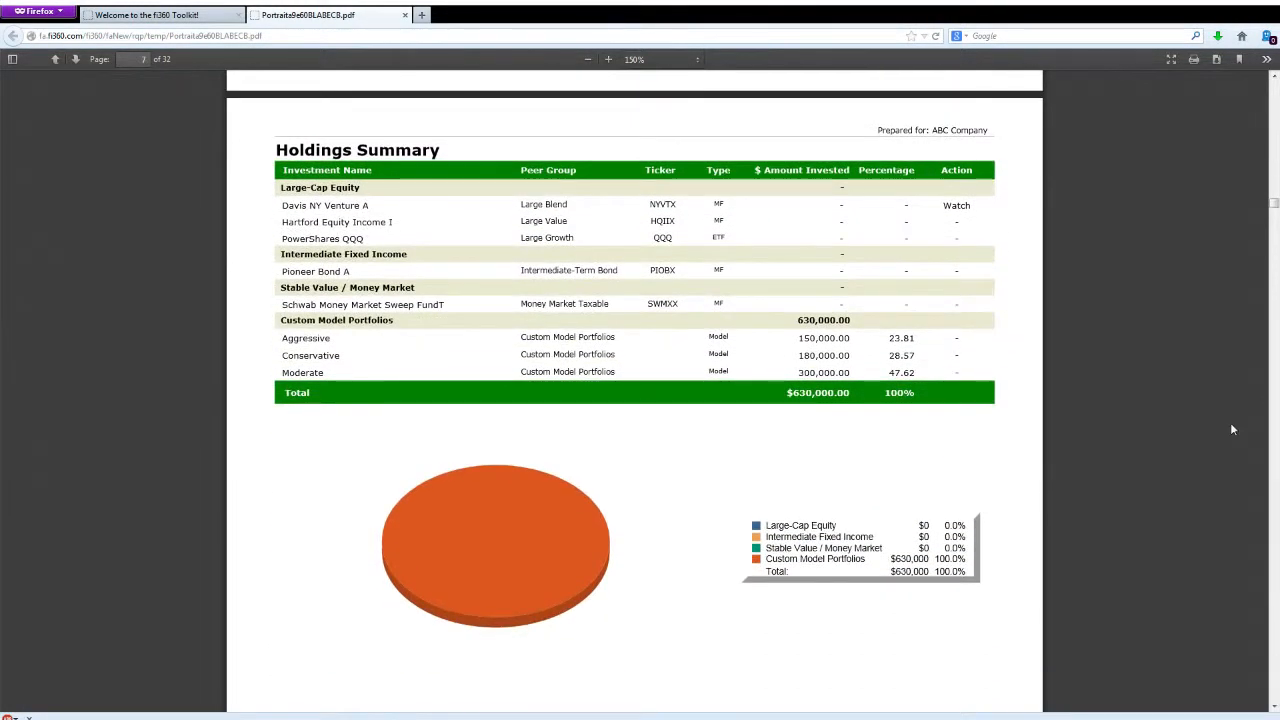
# - Review the Monitoring Report's Morningstar Style Box Breakdown and Investment Expenses pages
pyautogui.click(1278, 478)
pyautogui.click(1278, 478)
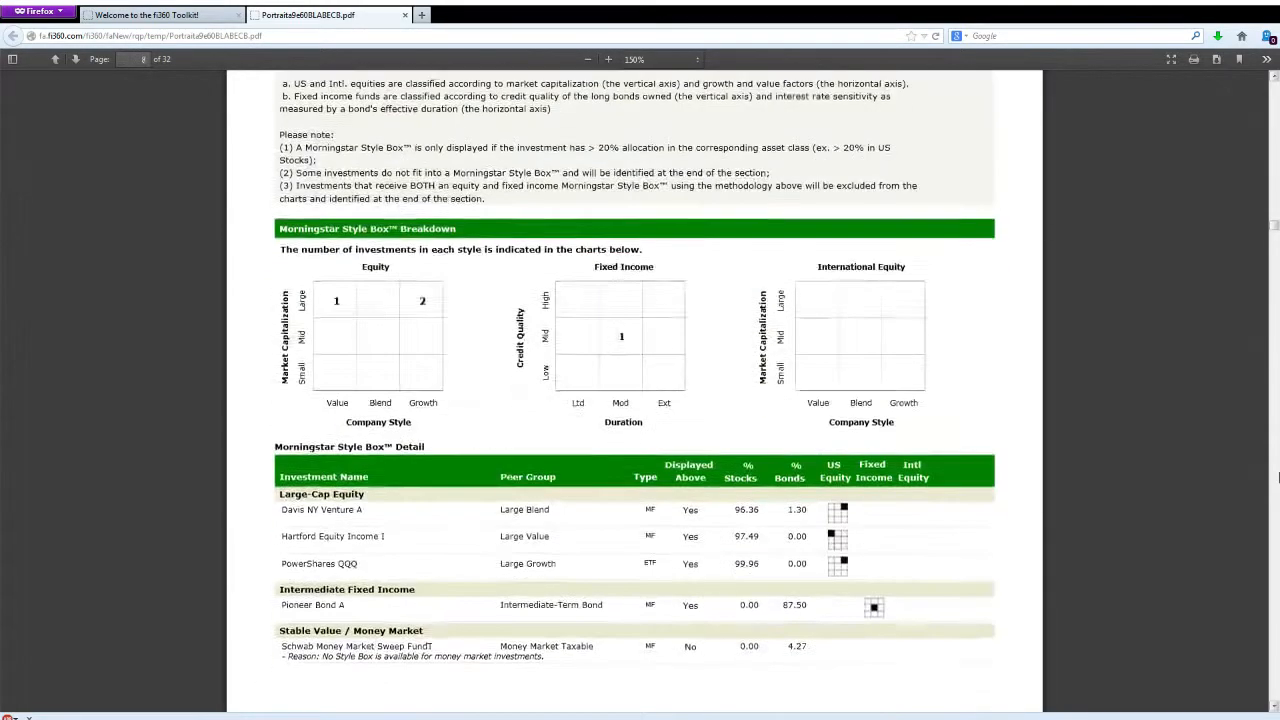
pyautogui.click(1278, 478)
pyautogui.click(1278, 478)
pyautogui.click(1278, 478)
pyautogui.click(1278, 478)
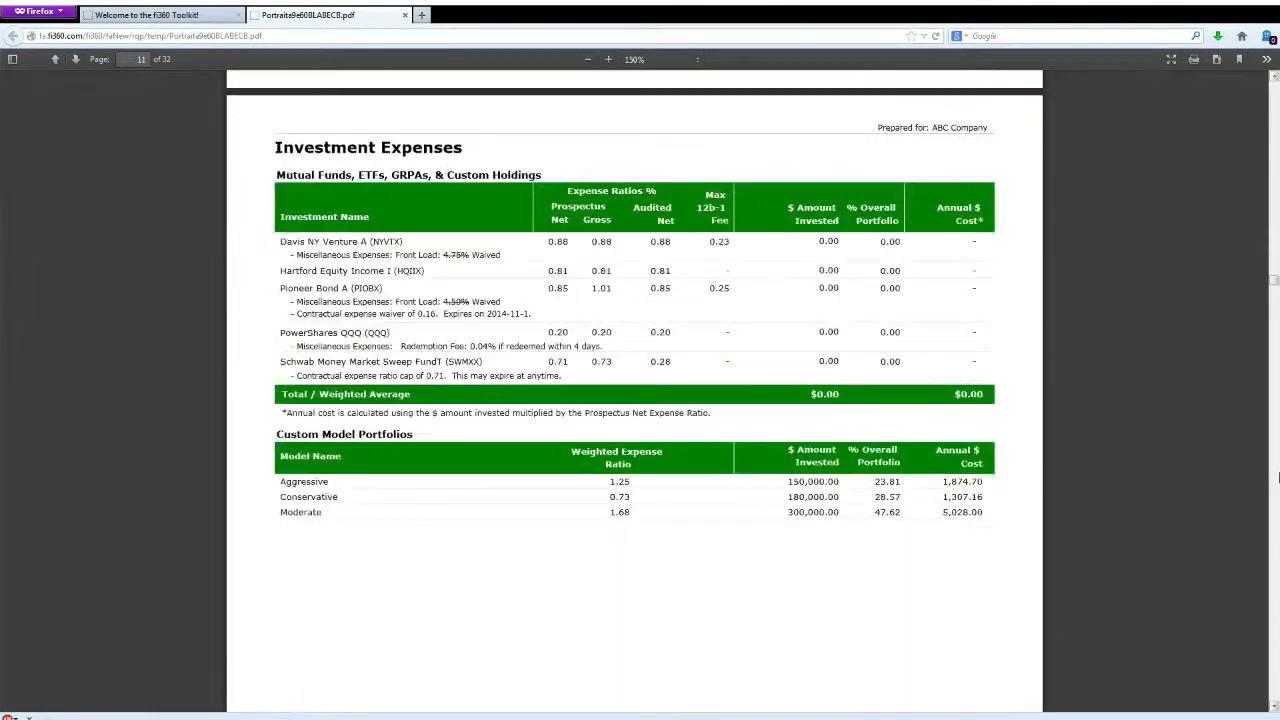
pyautogui.click(1278, 478)
# - Examine the Due Diligence Criteria Breakdown and the criterion history of Davis NY Venture A in the Monitoring Report
pyautogui.moveTo(1275, 292); pyautogui.dragTo(1208, 350)
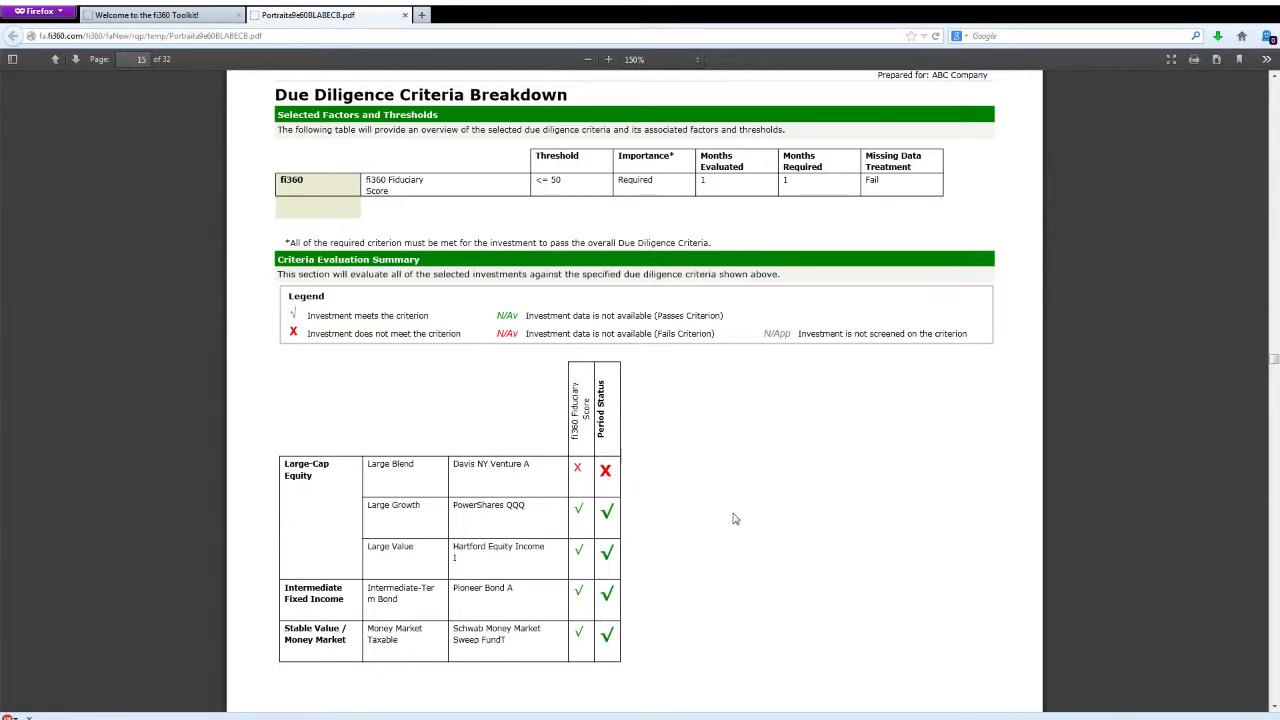
pyautogui.scroll(-3, 740, 540)
pyautogui.scroll(-10, 743, 548)
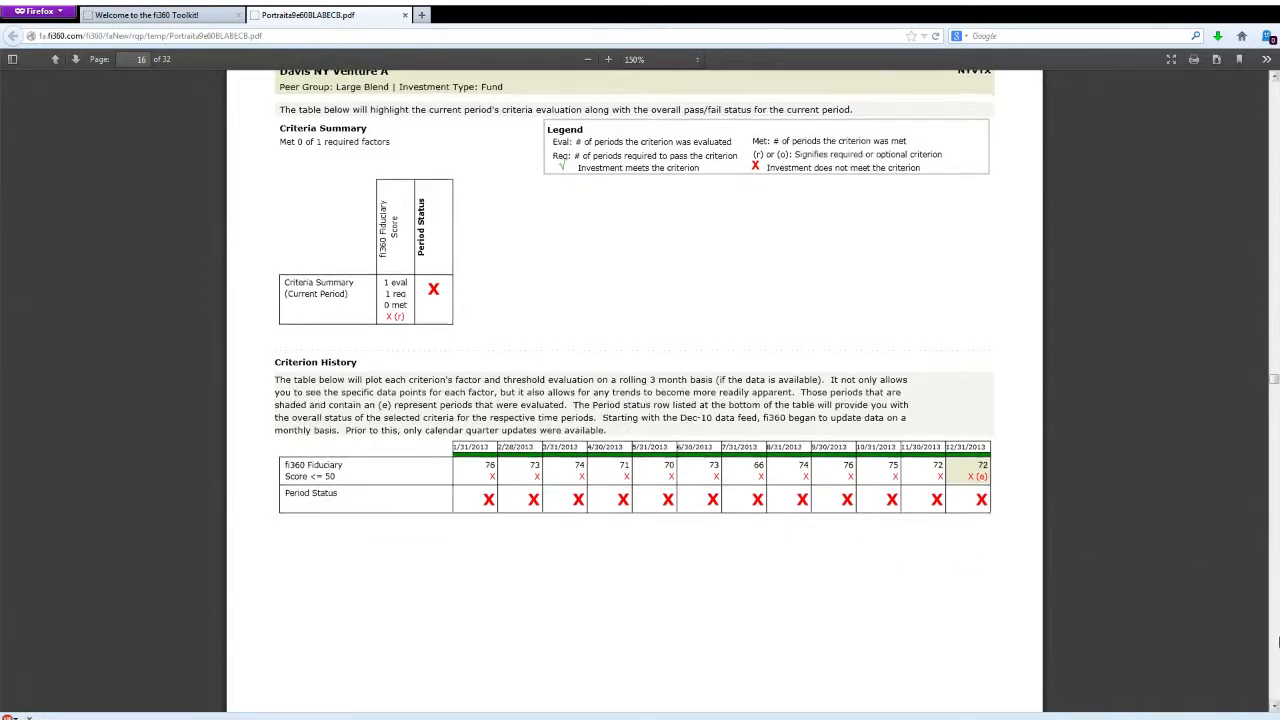
# - Check the next fund's criteria summary and criterion history, then return to the Report Center and close the report queue
pyautogui.scroll(-10, 1043, 560)
pyautogui.scroll(-8, 1043, 560)
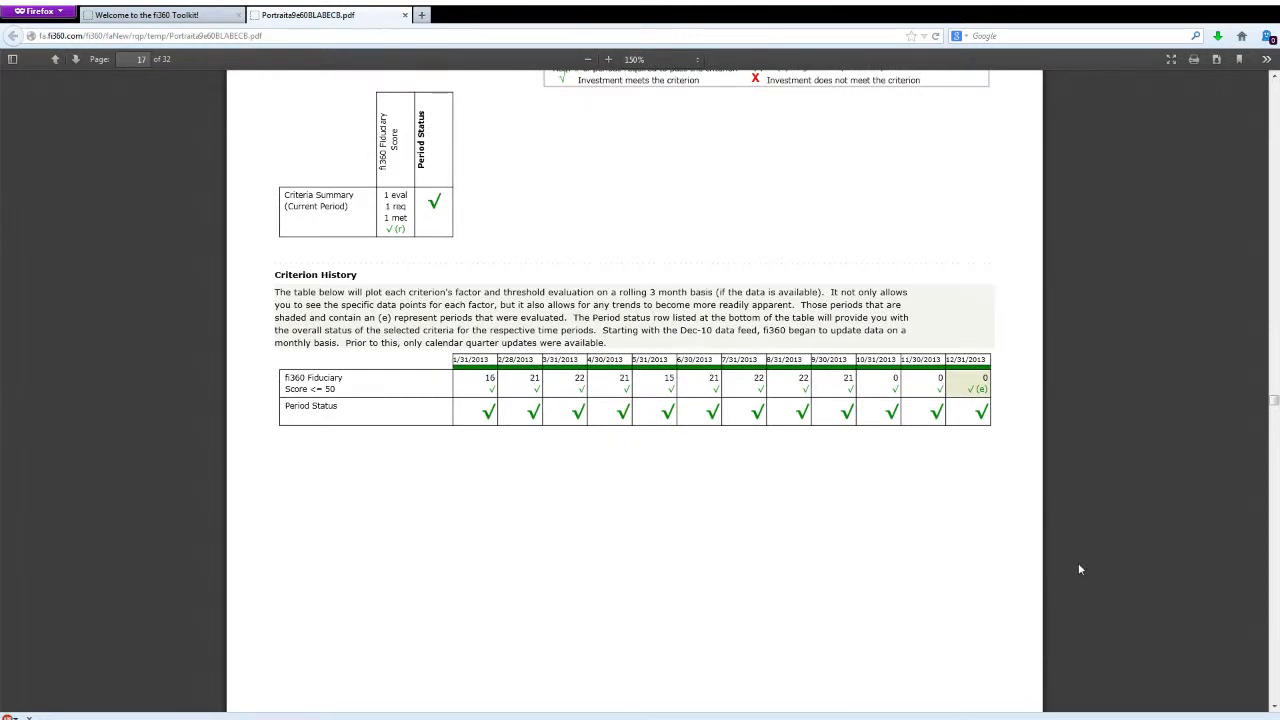
pyautogui.click(183, 17)
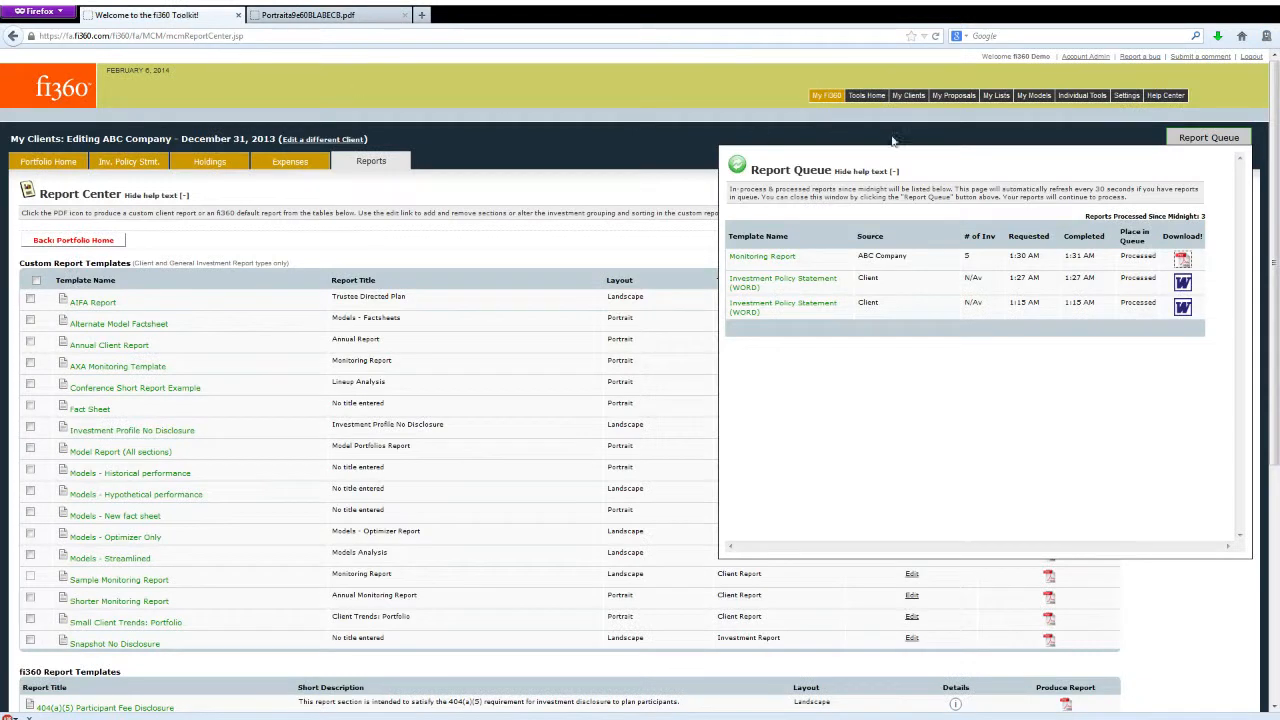
pyautogui.click(1213, 143)
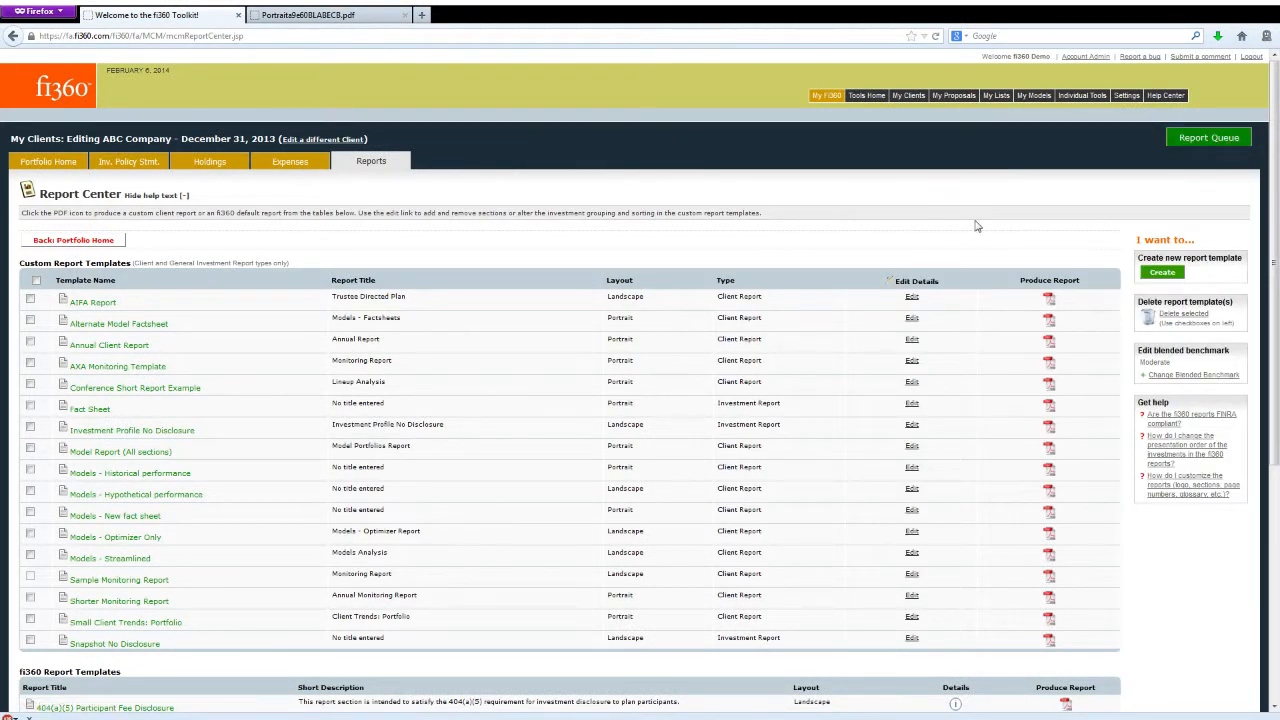
# - Look over the fi360 Report Templates in the Report Center and open the Toolkit's Help Center
pyautogui.scroll(-5, 979, 330)
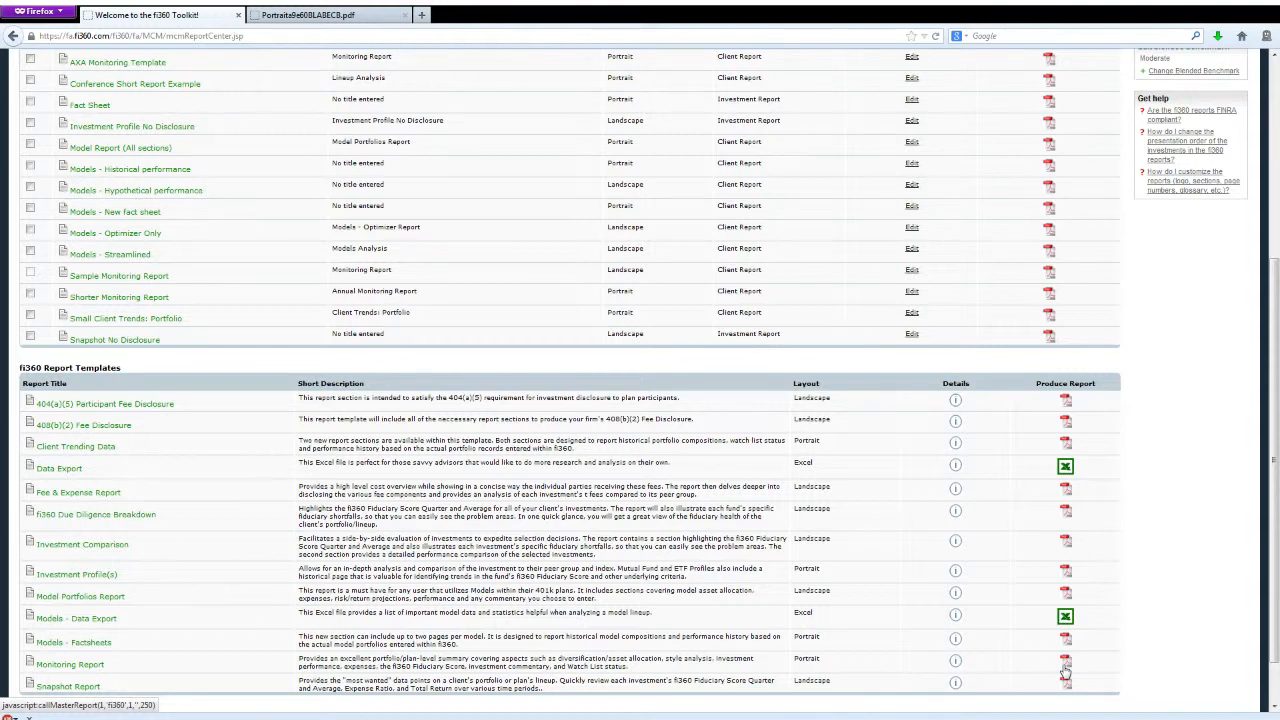
pyautogui.scroll(5, 875, 536)
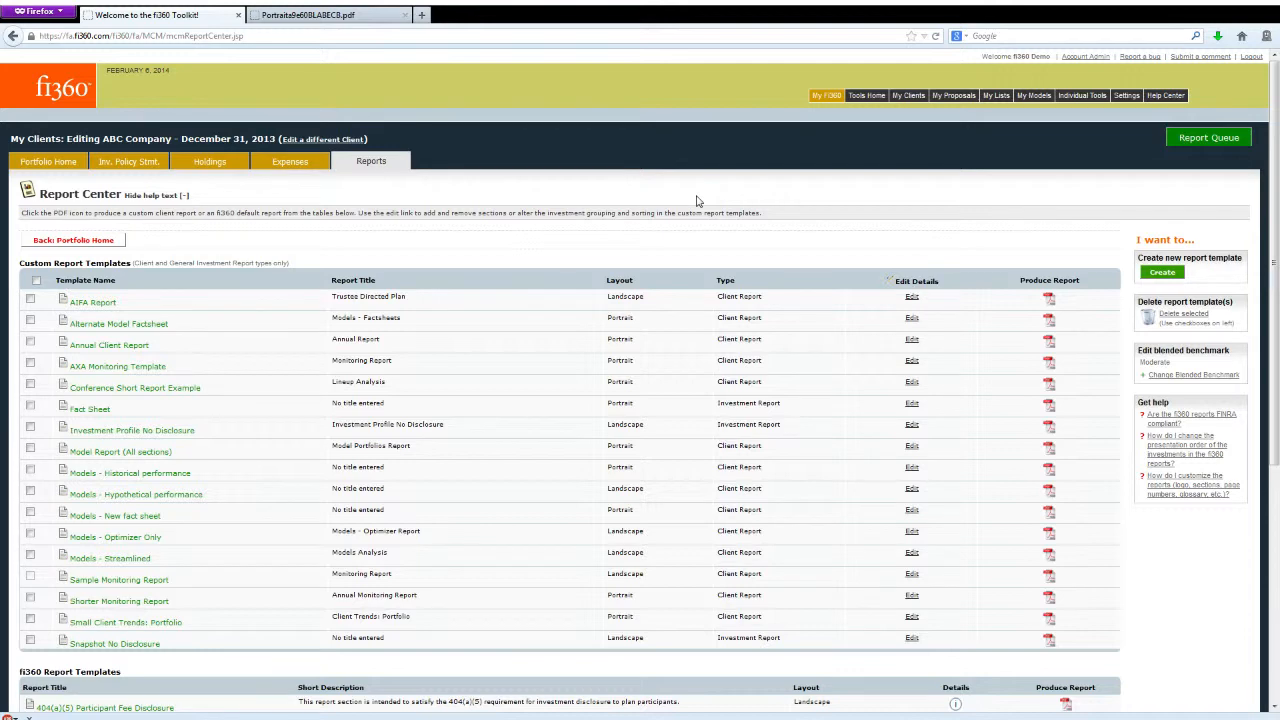
pyautogui.click(1170, 97)
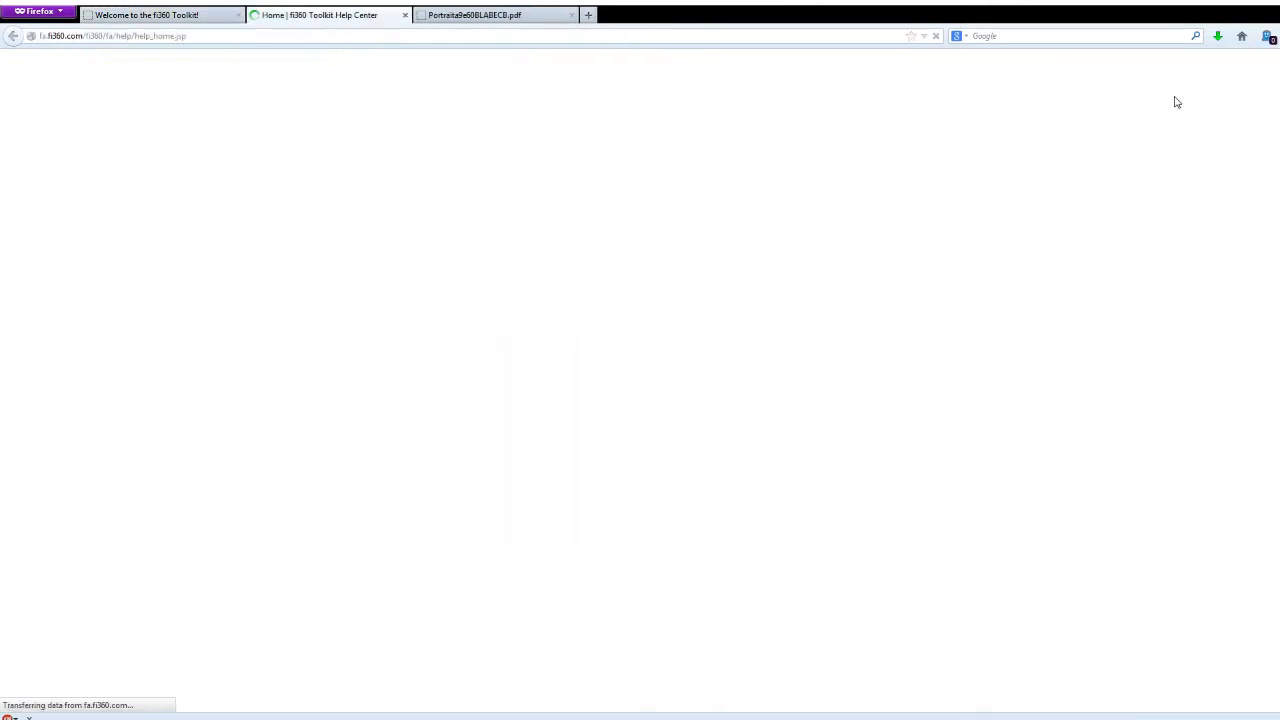